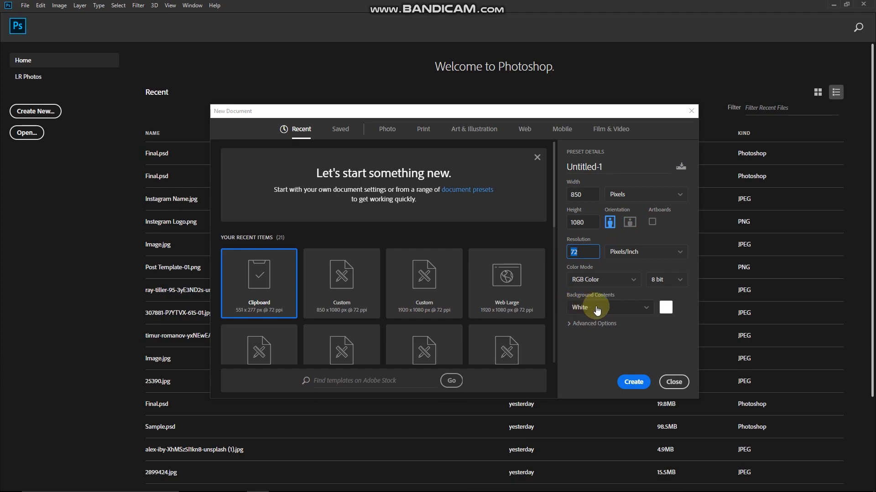
Step: Create an 850 × 1080 px RGB document at 72 pixels/inch with white background and unlock its Background layer
click(635, 382)
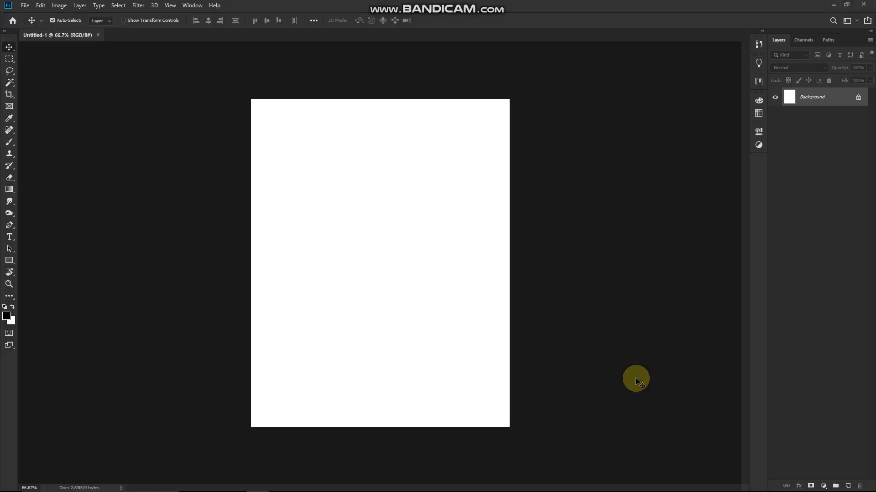
key(ctrl+plus)
click(857, 98)
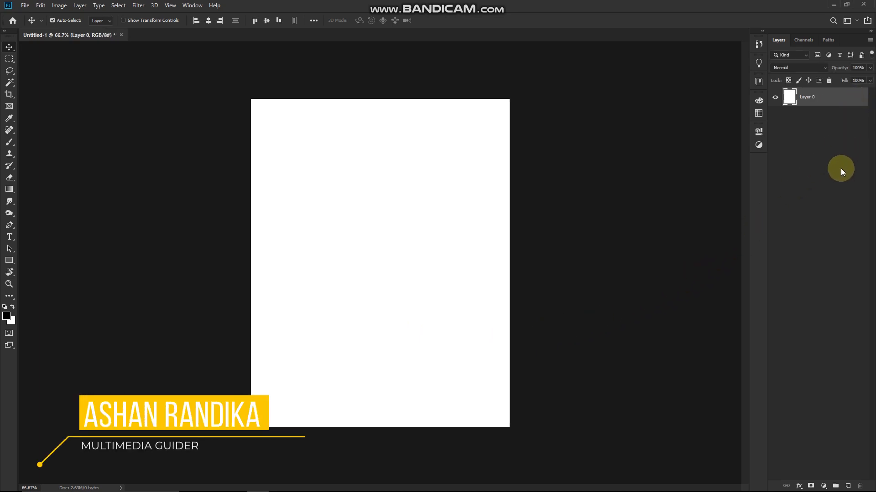
Step: Add a Solid Color fill layer with the colour #3c4451 above the white layer
click(824, 482)
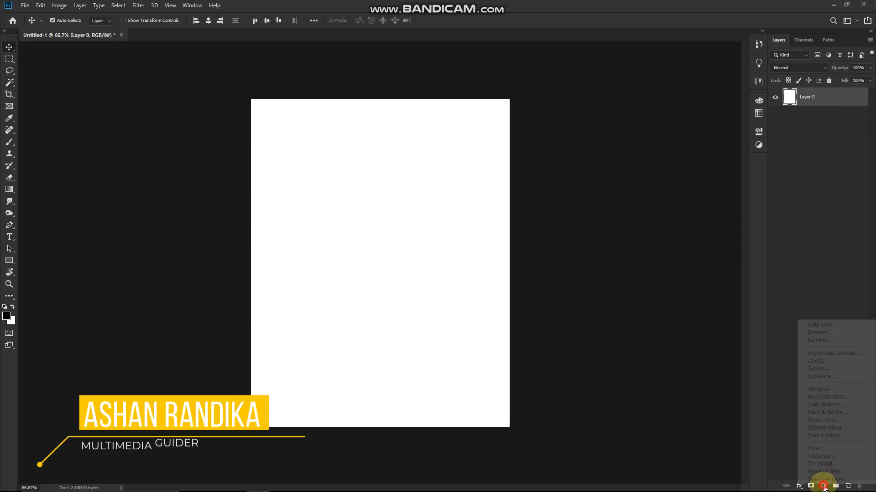
click(832, 325)
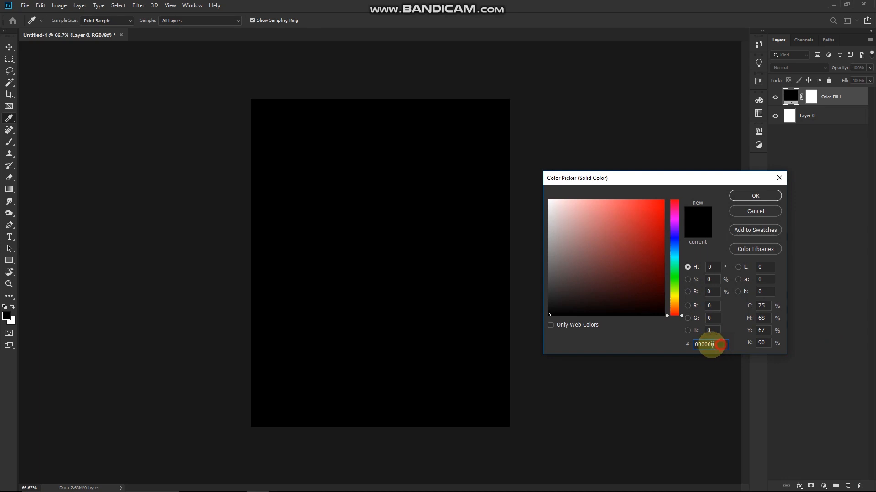
drag(713, 344, 691, 344)
text(3)
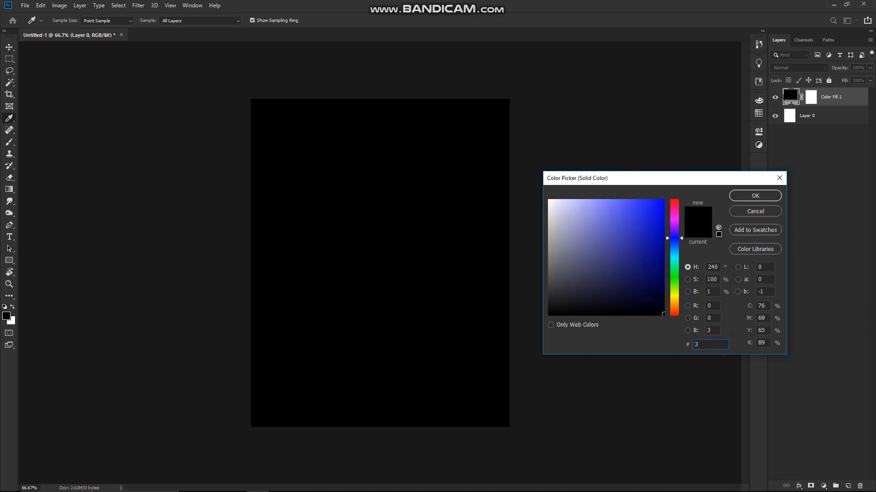
text(c445)
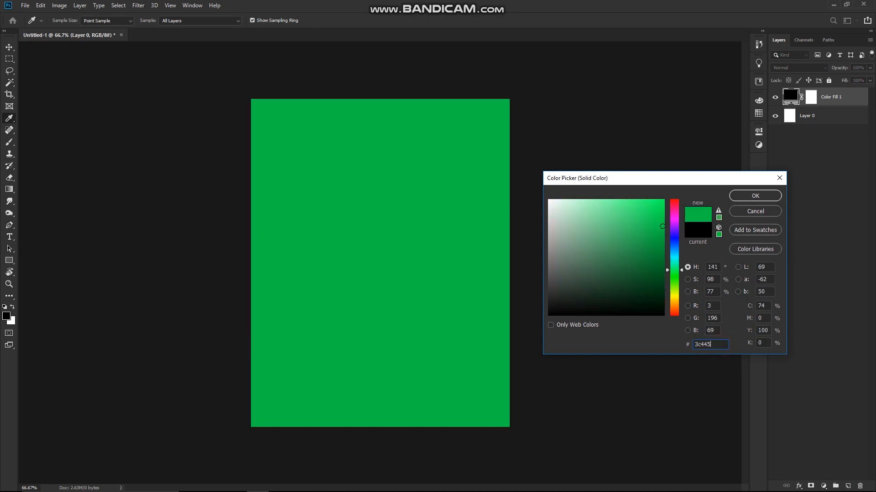
text(1)
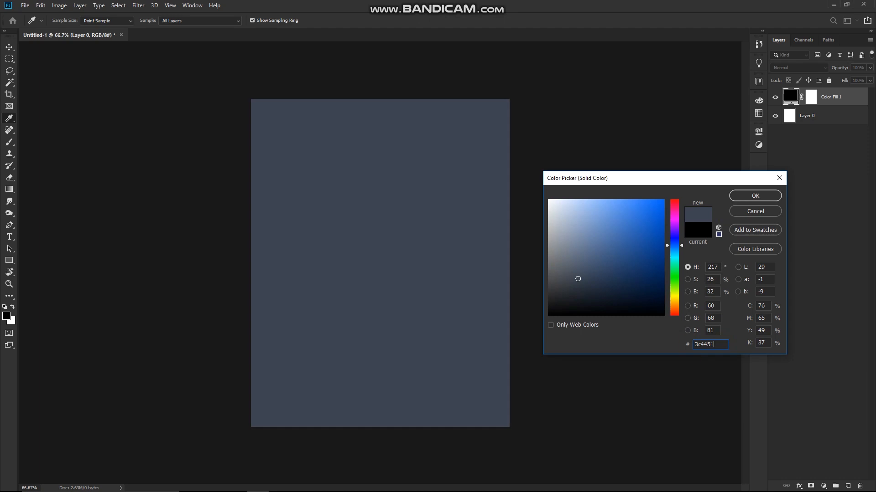
click(759, 195)
Step: Place Post Template-01.png from the Assets folder as an embedded image at its default size and position
scroll(429, 280, down, 1)
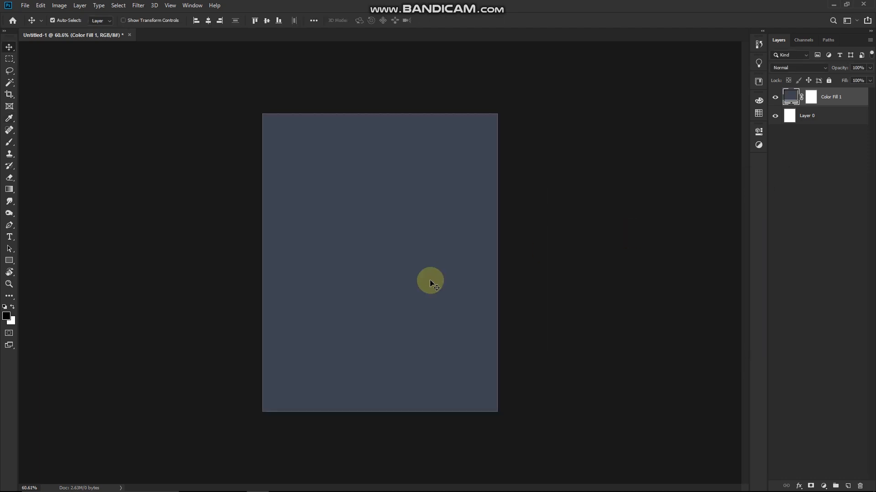
scroll(429, 280, up, 1)
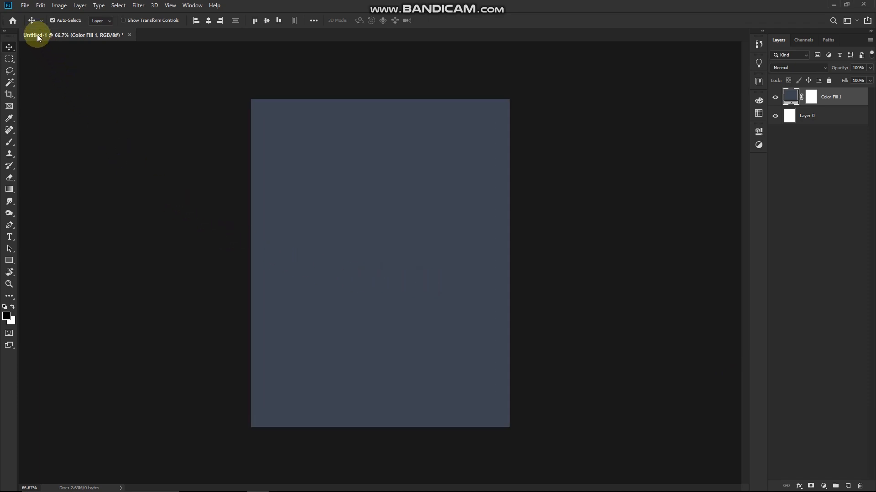
click(26, 6)
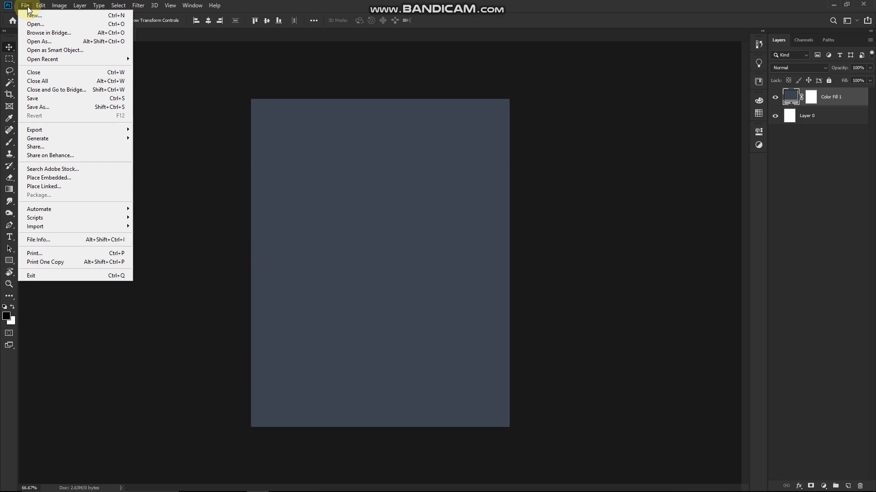
click(46, 177)
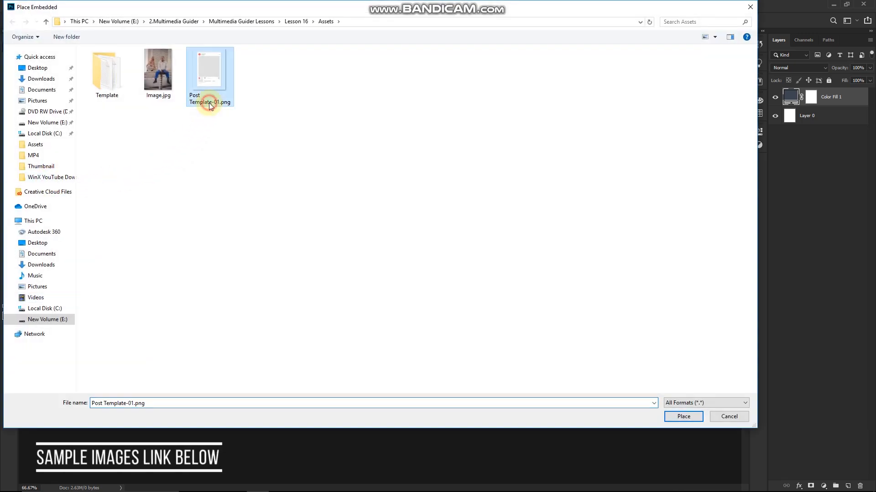
click(206, 104)
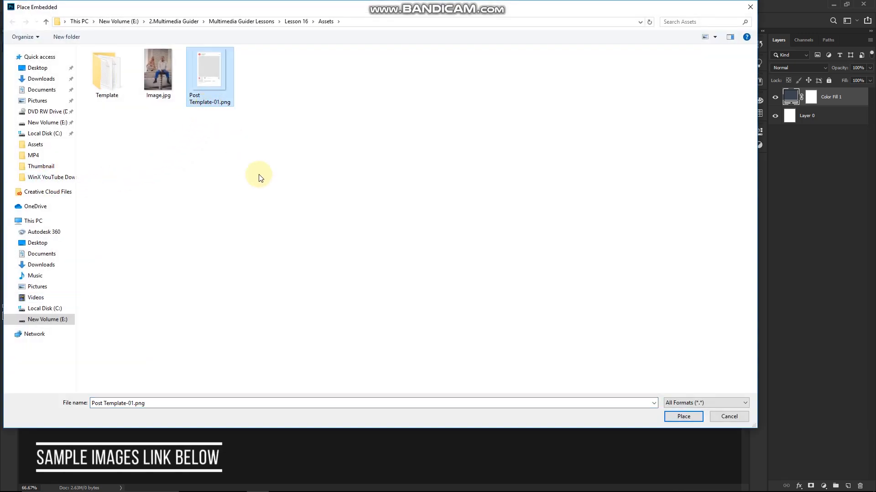
click(684, 417)
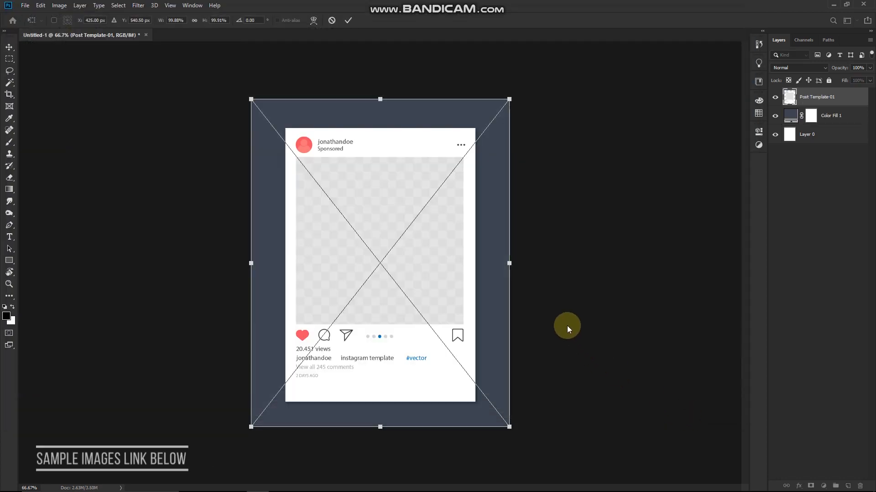
key(Return)
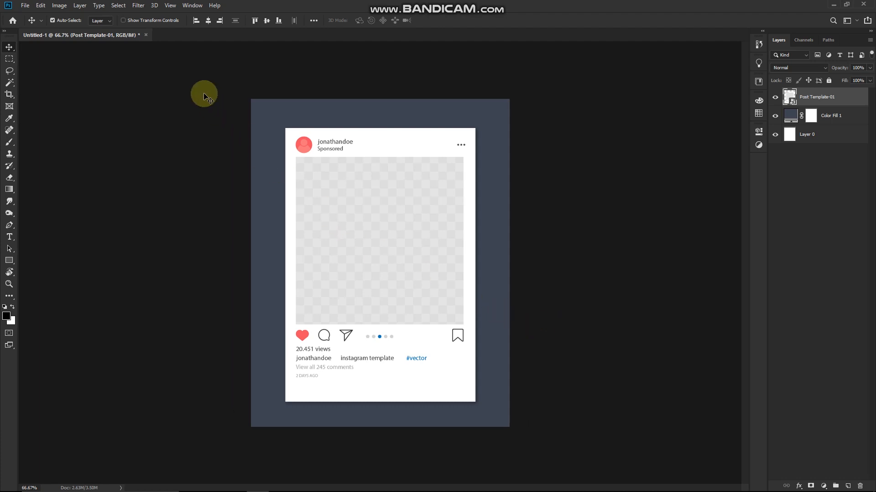
Step: Show the rulers and align a horizontal guide with the top edge of the template's grey checkered photo area
click(176, 7)
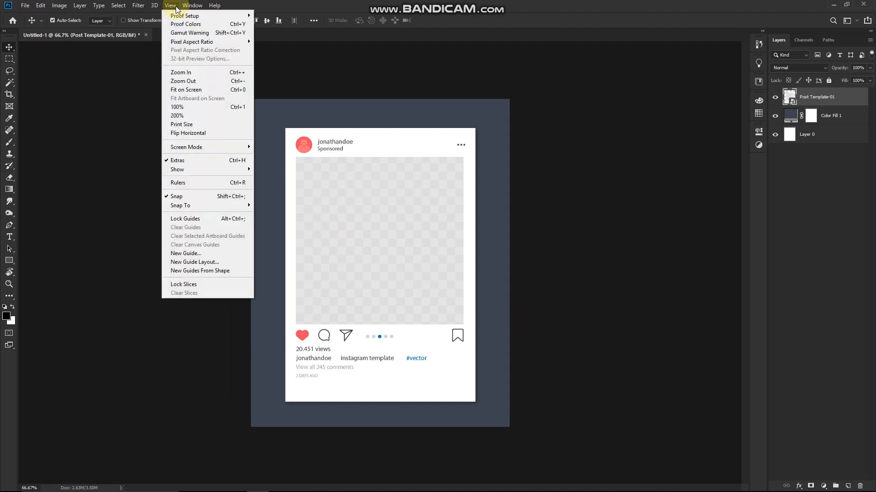
click(193, 184)
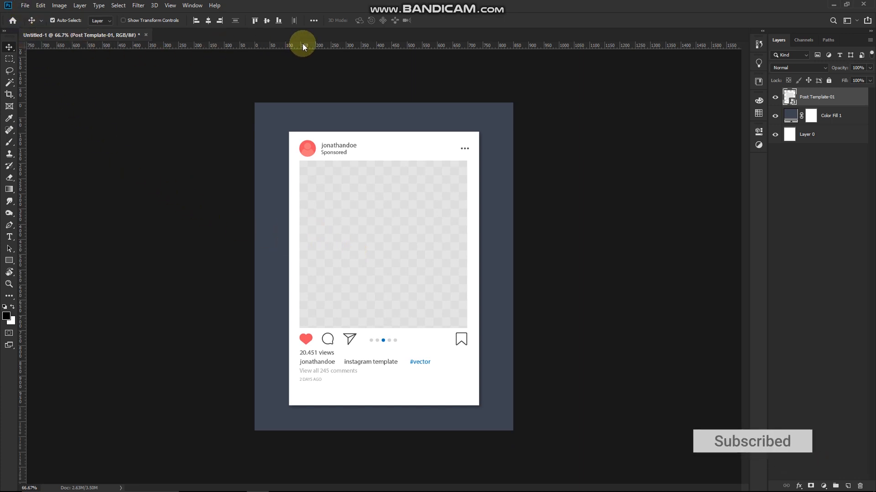
drag(302, 46, 306, 160)
scroll(361, 166, up, 10)
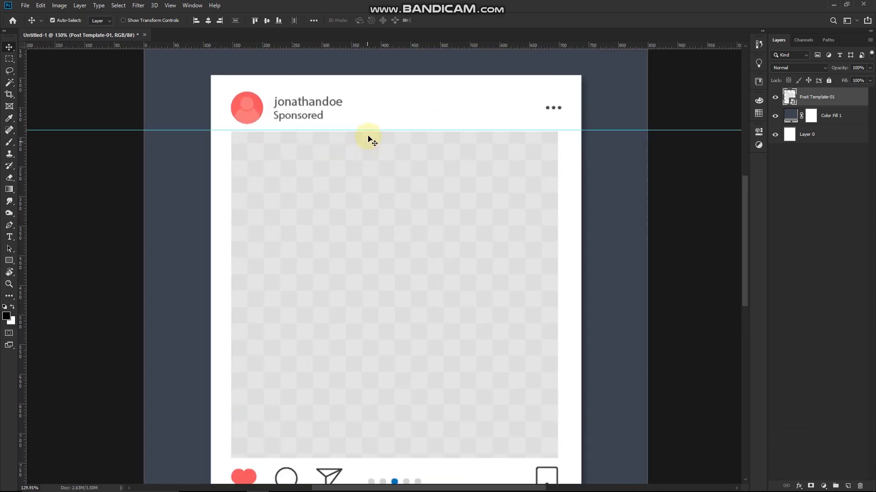
scroll(380, 124, up, 3)
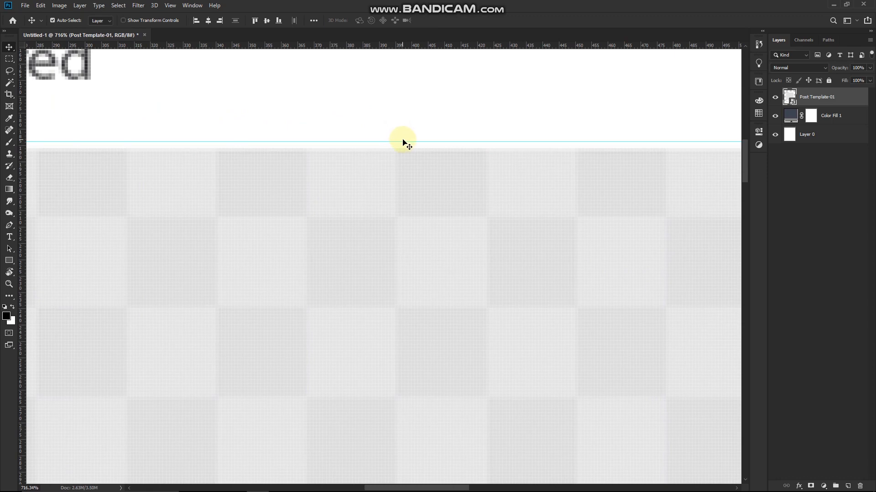
drag(404, 141, 408, 149)
Step: Add a second horizontal guide along the bottom edge of the template's checkered photo area
scroll(408, 149, down, 1)
scroll(408, 149, down, 10)
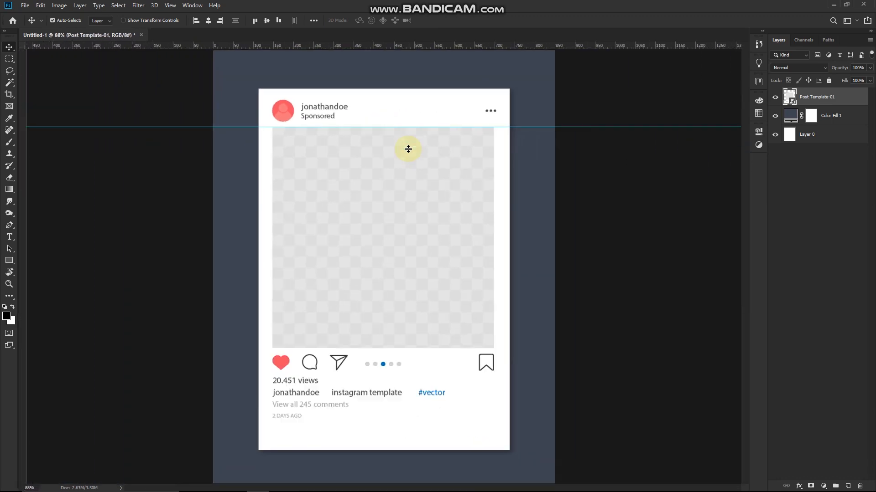
scroll(376, 378, up, 8)
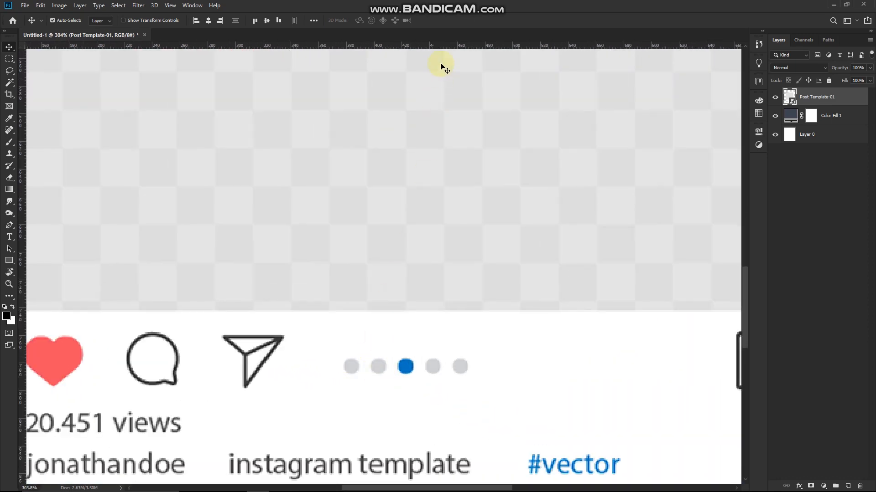
drag(444, 44, 438, 311)
Step: Place Image.jpg from the Assets folder as an embedded image above the post template
scroll(438, 311, down, 8)
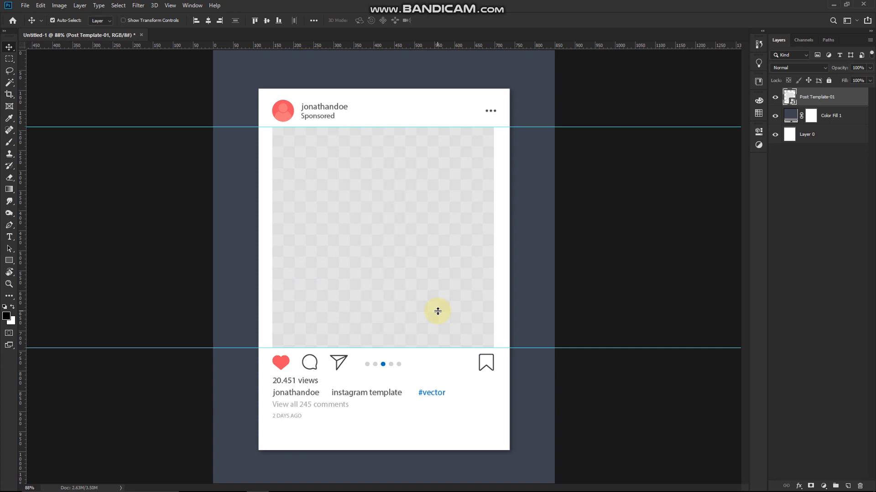
scroll(438, 312, down, 1)
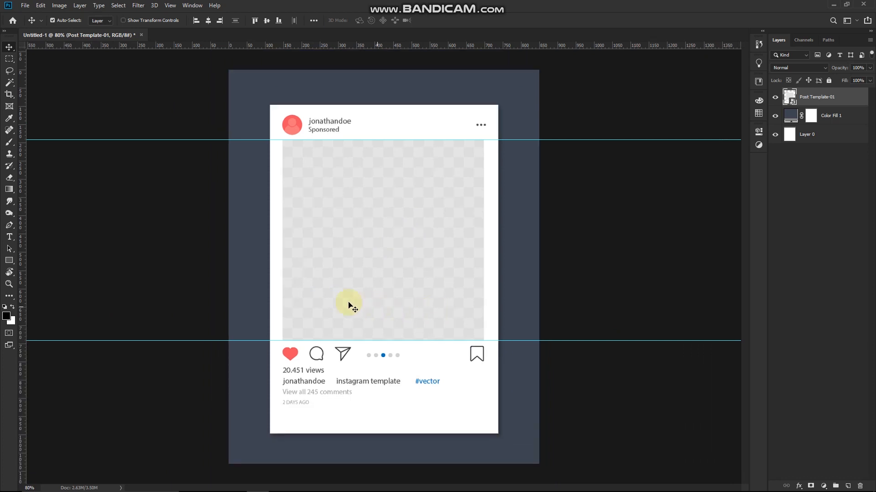
click(25, 5)
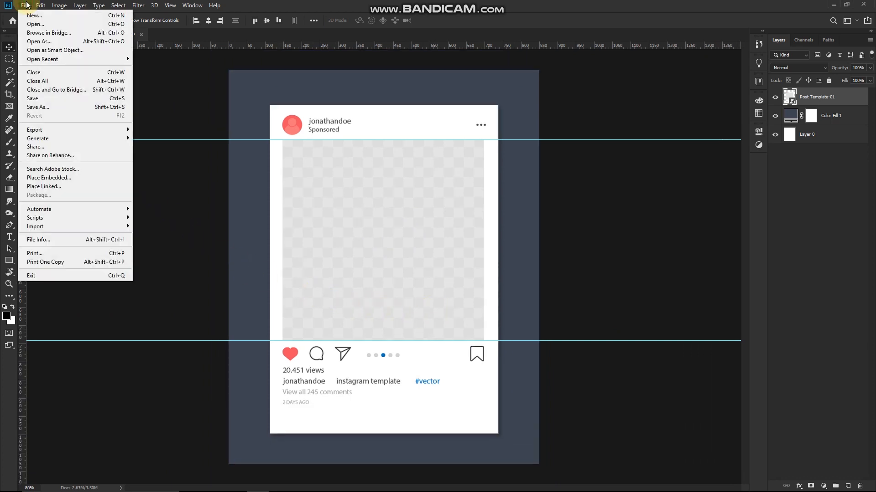
click(45, 179)
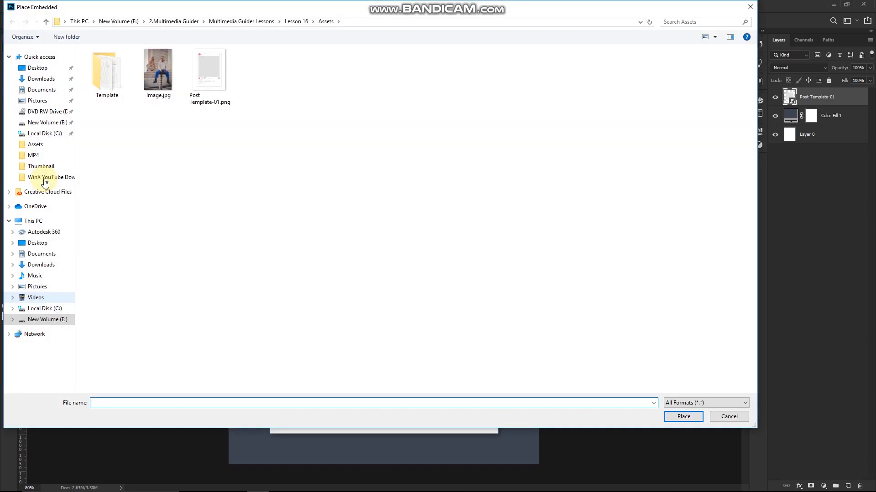
click(163, 87)
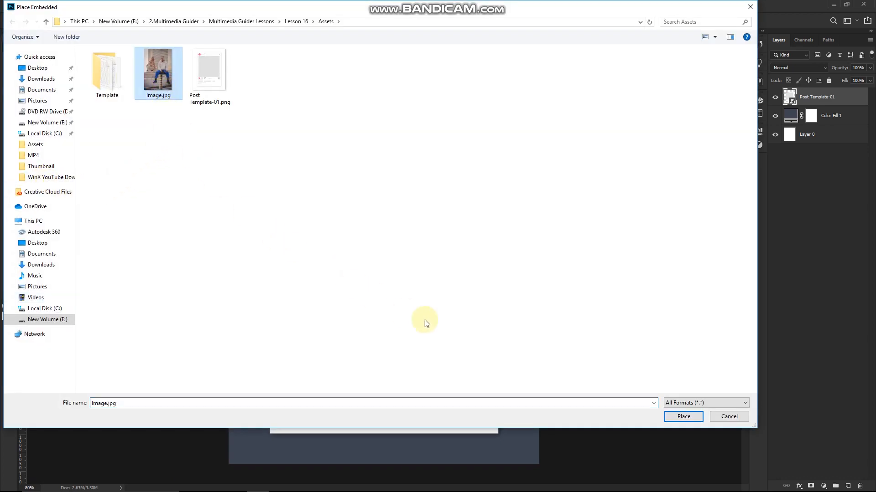
click(684, 417)
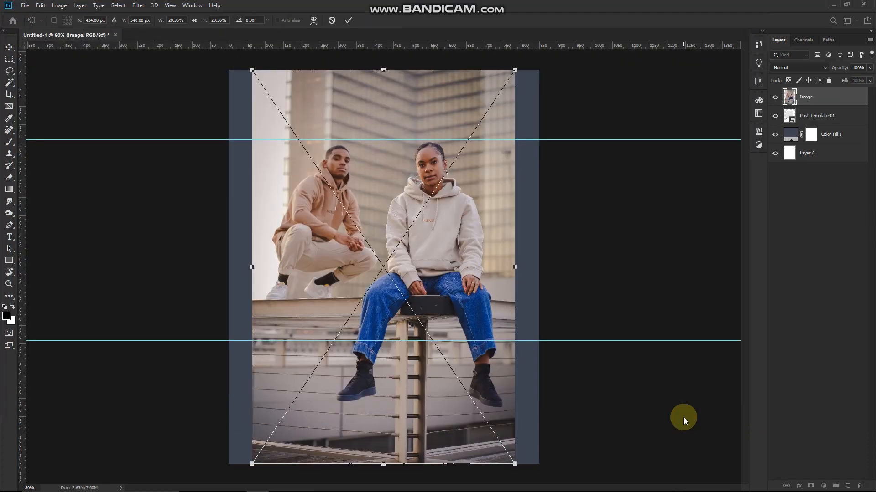
Step: Move the placed photo so its top-left corner sits on the top-left corner of the template's photo area
scroll(450, 315, down, 2)
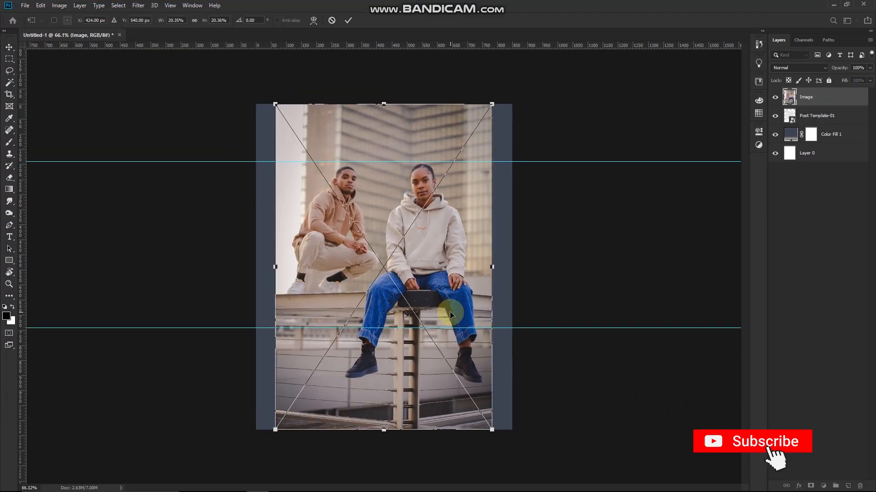
drag(375, 212, 398, 268)
scroll(290, 153, up, 6)
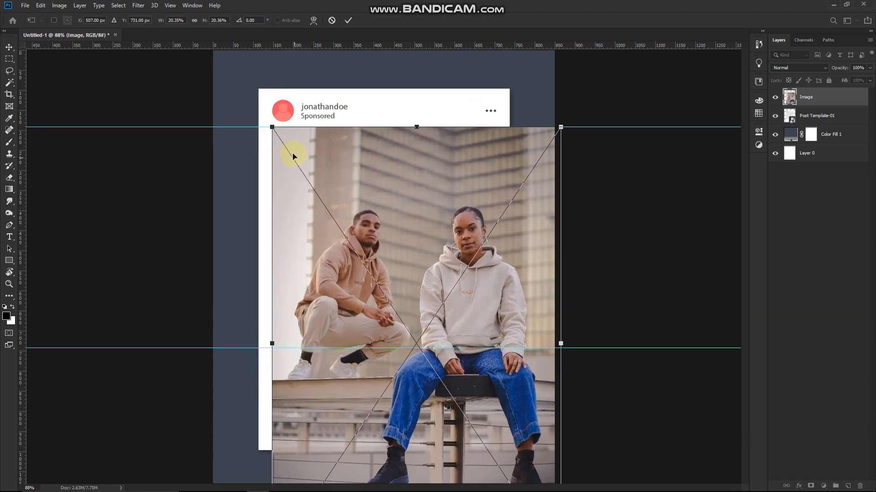
scroll(265, 119, up, 7)
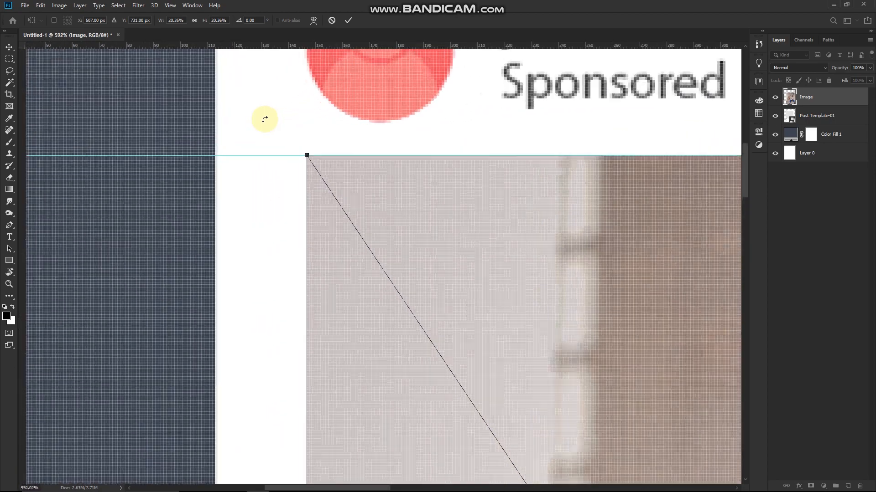
drag(362, 189, 358, 189)
Step: Scale the photo proportionally from its bottom-right corner to about 551 × 827 px, matching the photo area's width, and commit the placement
scroll(358, 189, down, 11)
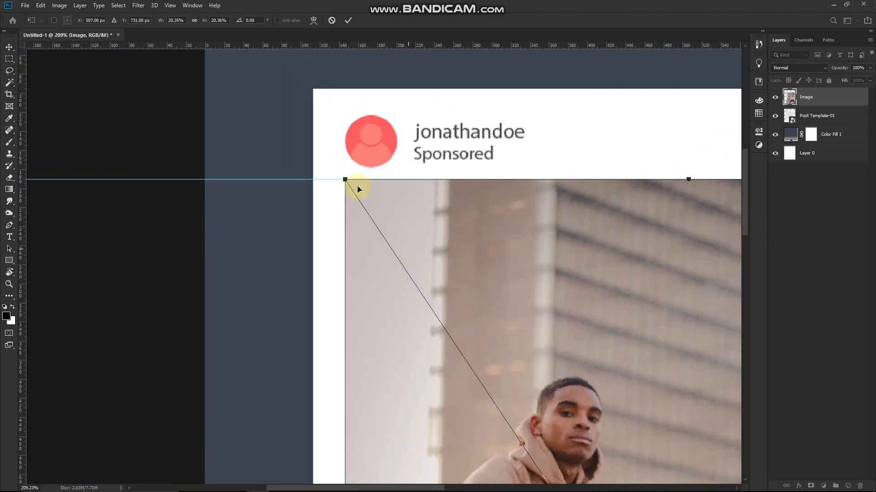
scroll(358, 189, down, 3)
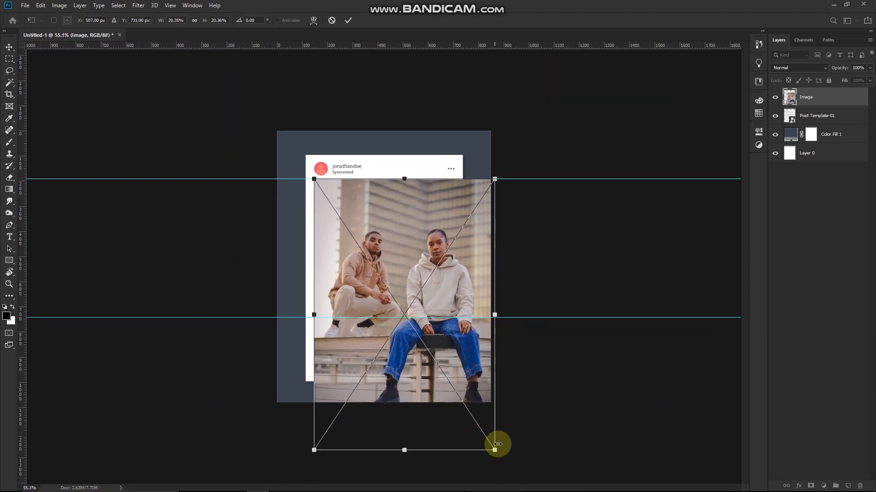
drag(494, 450, 430, 385)
scroll(430, 385, up, 5)
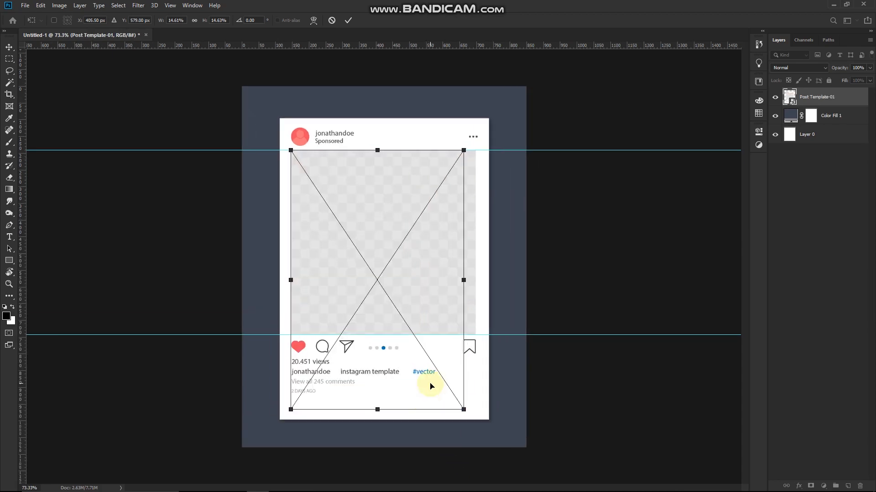
scroll(463, 422, up, 3)
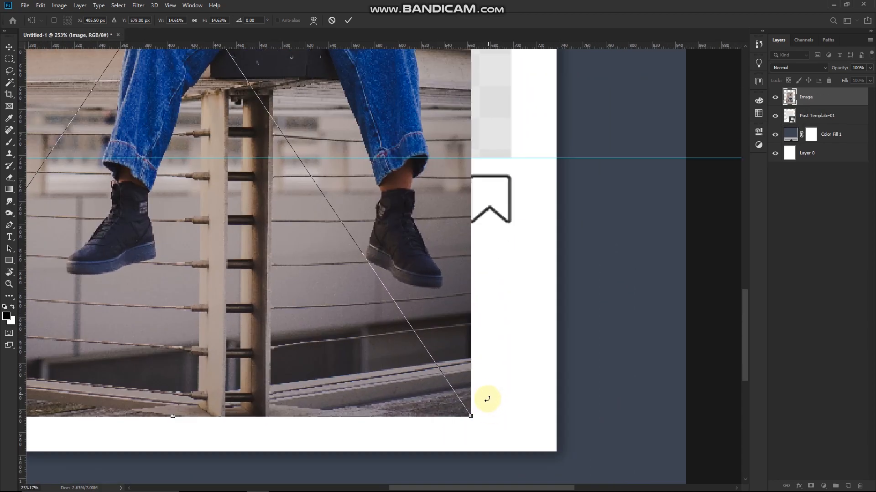
drag(467, 416, 502, 476)
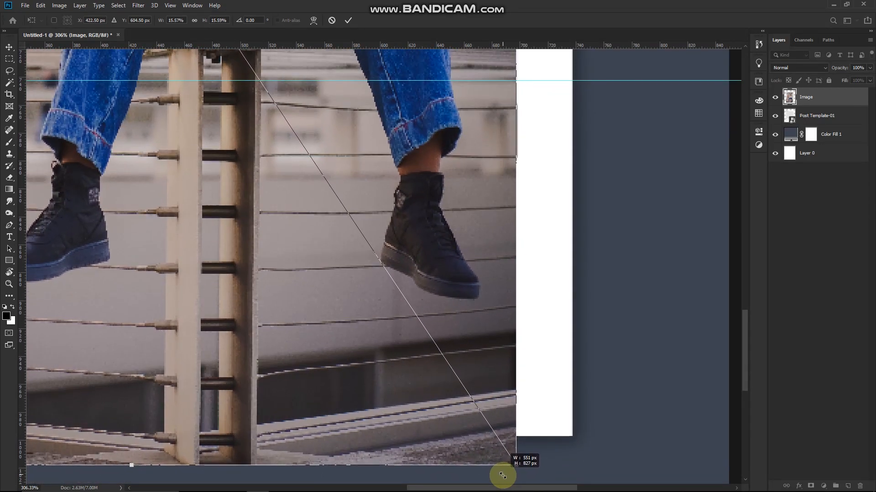
key(Return)
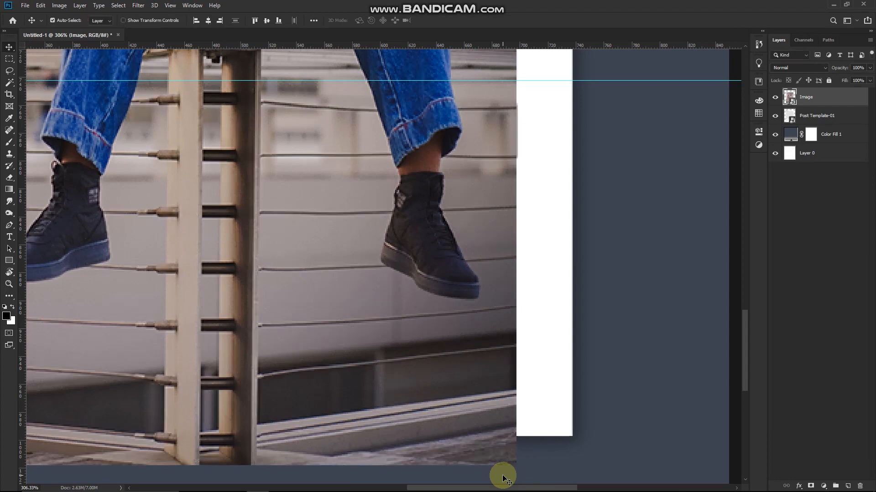
Step: Rasterize the Image layer that holds the photo of the two people
key(ctrl+0)
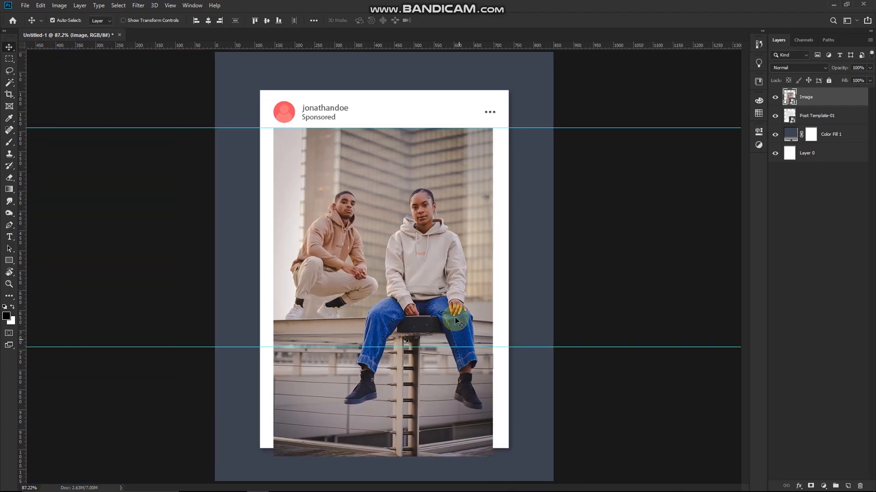
click(451, 305)
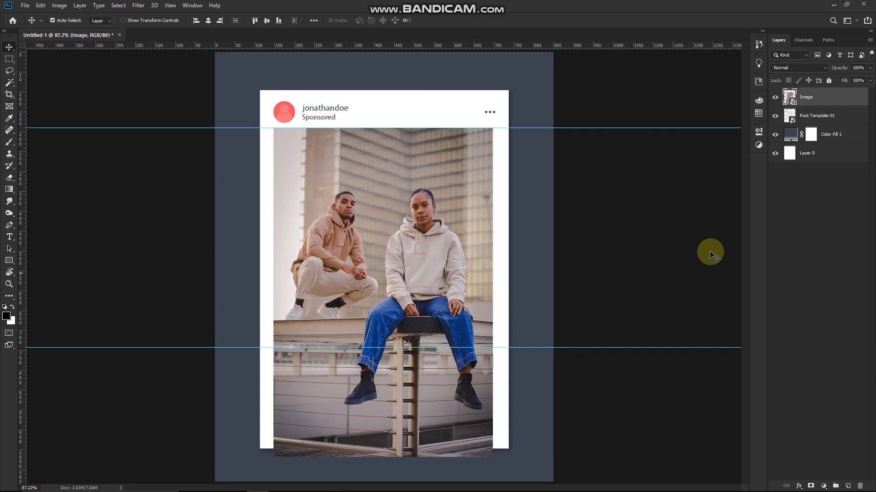
right_click(812, 96)
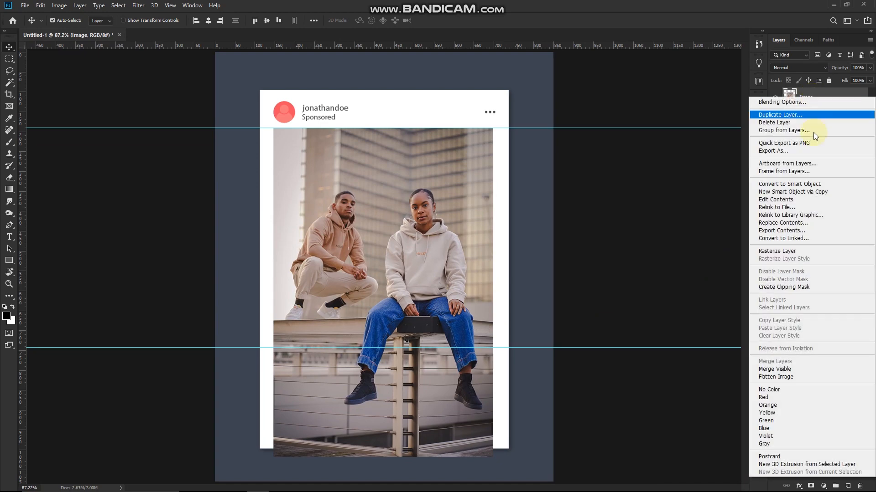
click(816, 249)
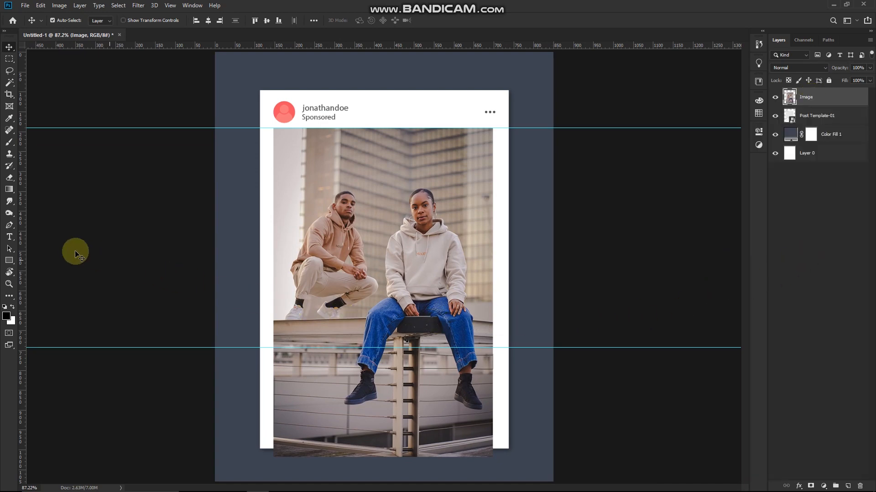
Step: Start a Pen path at the photo's left edge on the lower guide and run it along the guide to the seated woman's trouser leg
click(10, 226)
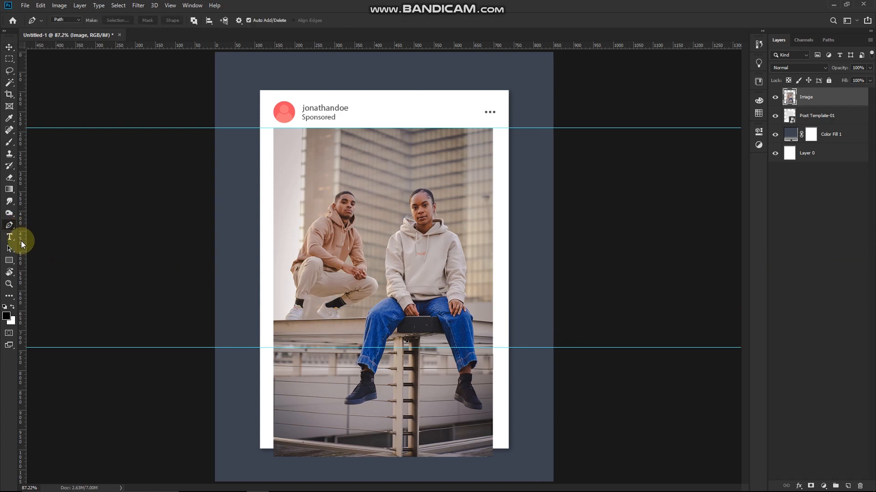
scroll(292, 397, up, 4)
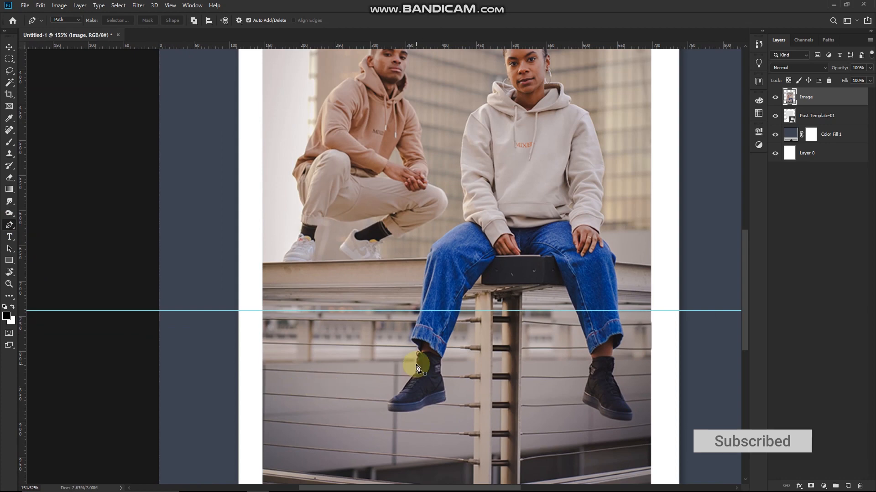
scroll(416, 363, up, 3)
scroll(286, 355, up, 4)
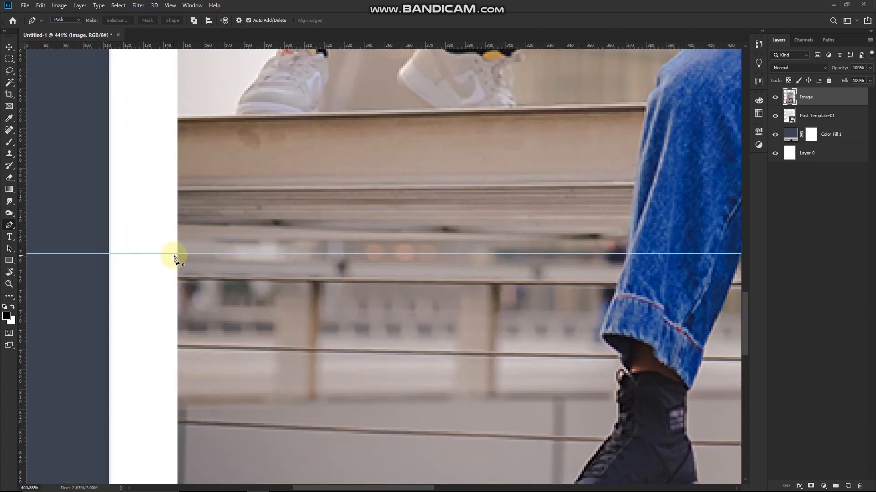
scroll(175, 257, up, 9)
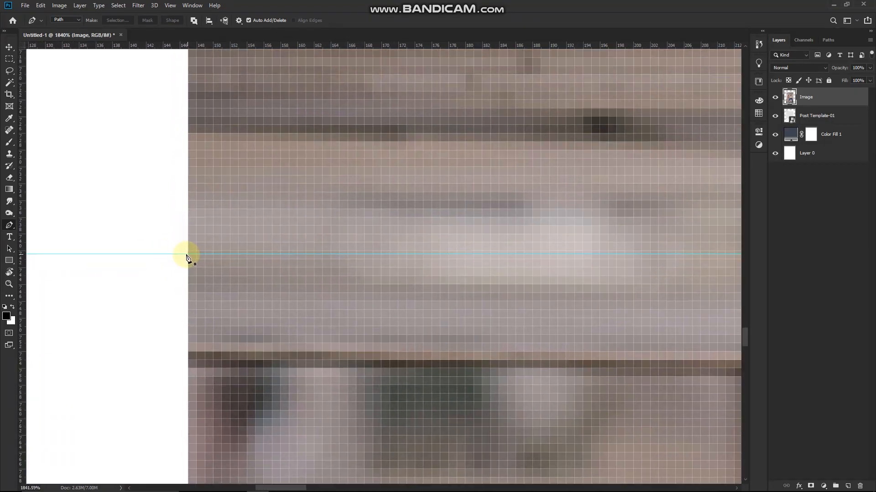
scroll(185, 257, down, 9)
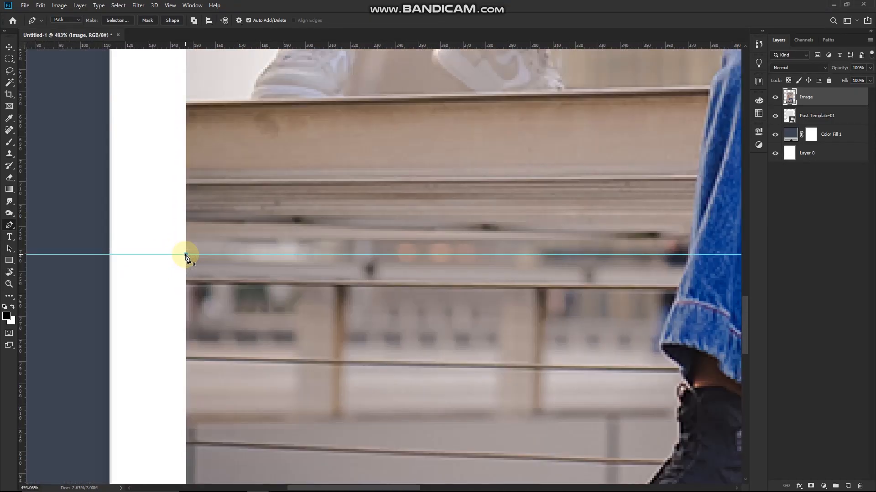
scroll(639, 256, up, 6)
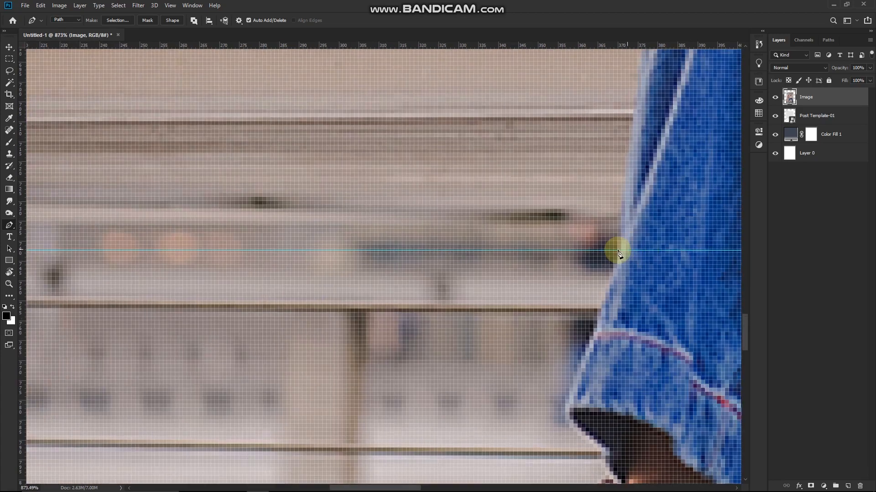
scroll(618, 254, up, 1)
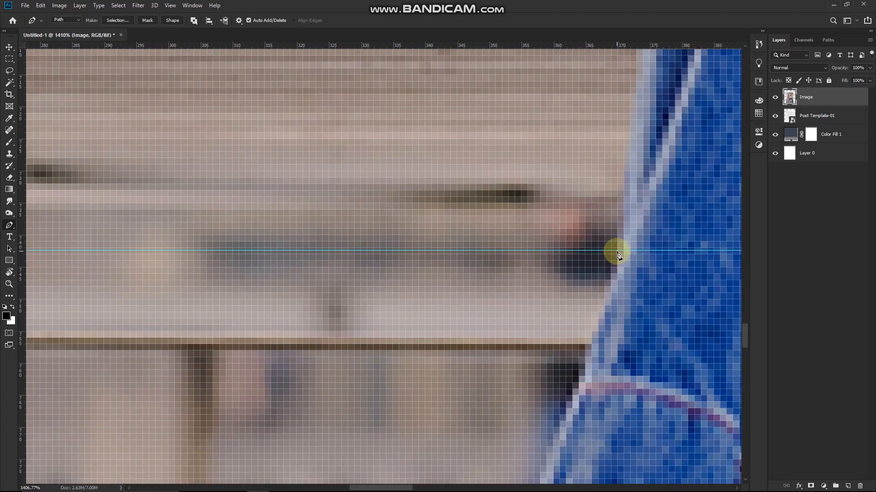
click(617, 252)
Step: Trace the outer edge of the left trouser leg from the lower guide down to the cuff
scroll(618, 254, down, 3)
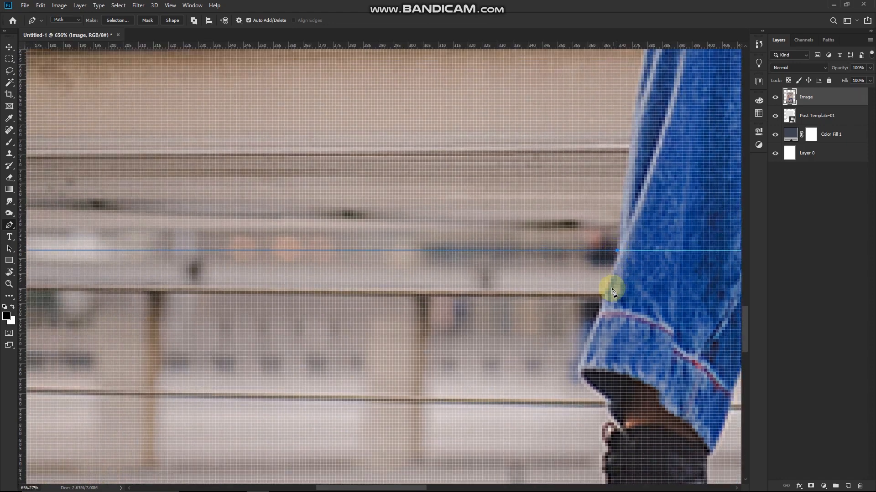
scroll(620, 255, up, 3)
drag(623, 241, 612, 260)
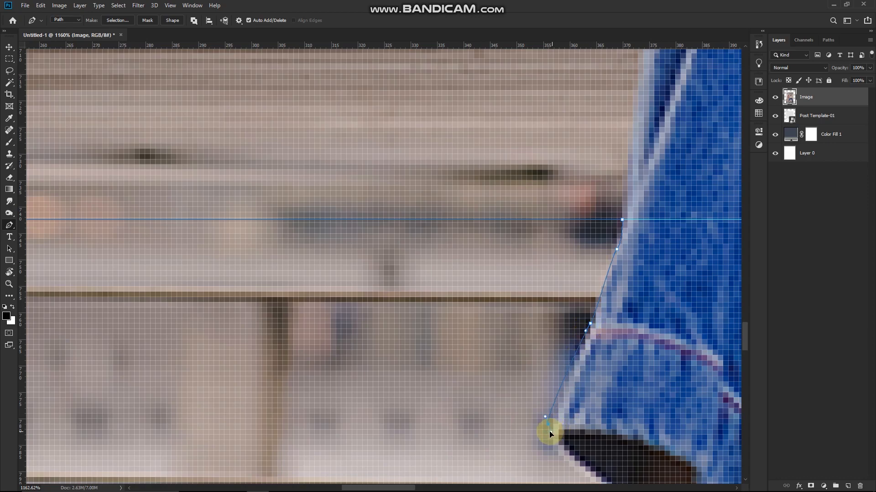
Step: Continue the path around the cuff's lower corner and past the ankle to the lace loop at the top of the left shoe
scroll(549, 431, down, 8)
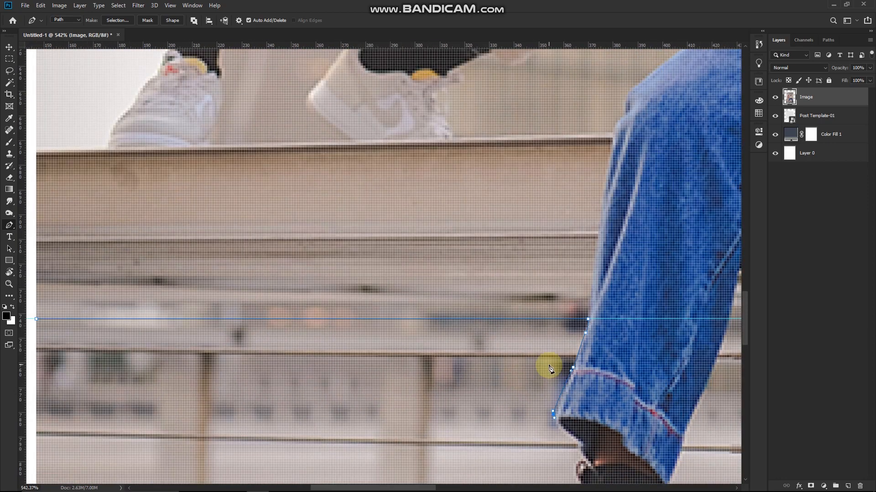
scroll(582, 433, up, 8)
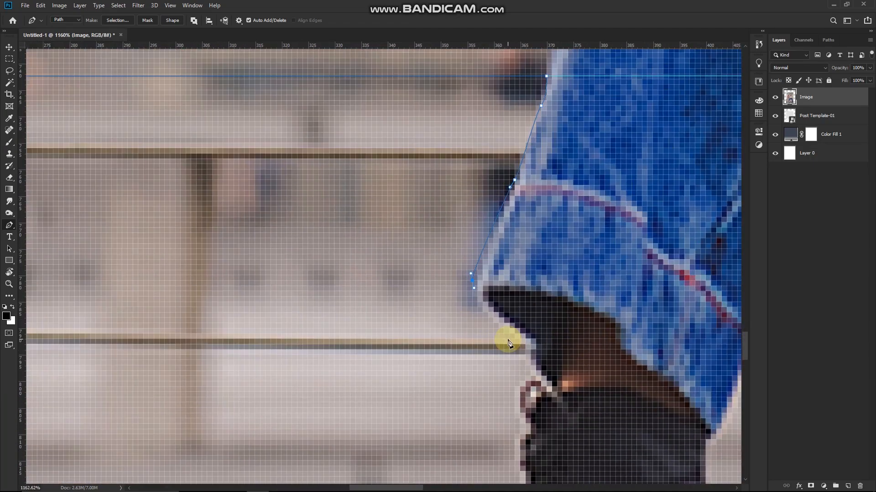
drag(482, 311, 486, 320)
click(526, 345)
click(531, 382)
click(514, 392)
click(514, 413)
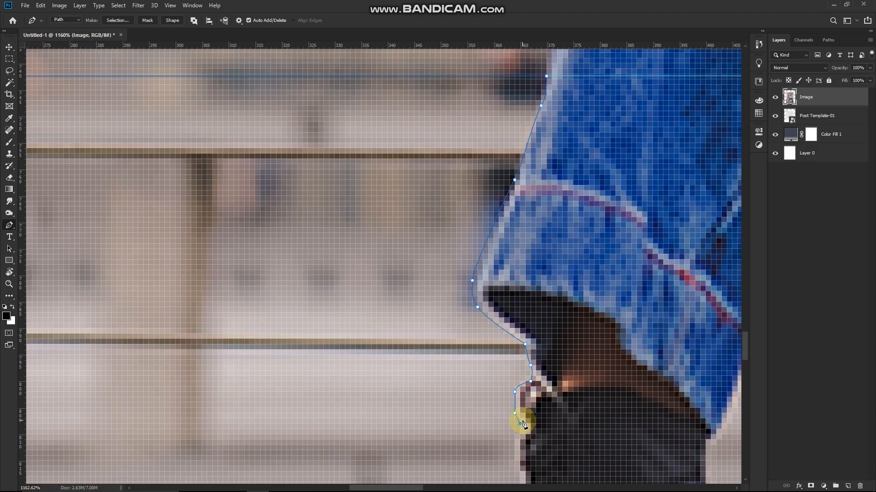
click(516, 413)
click(520, 434)
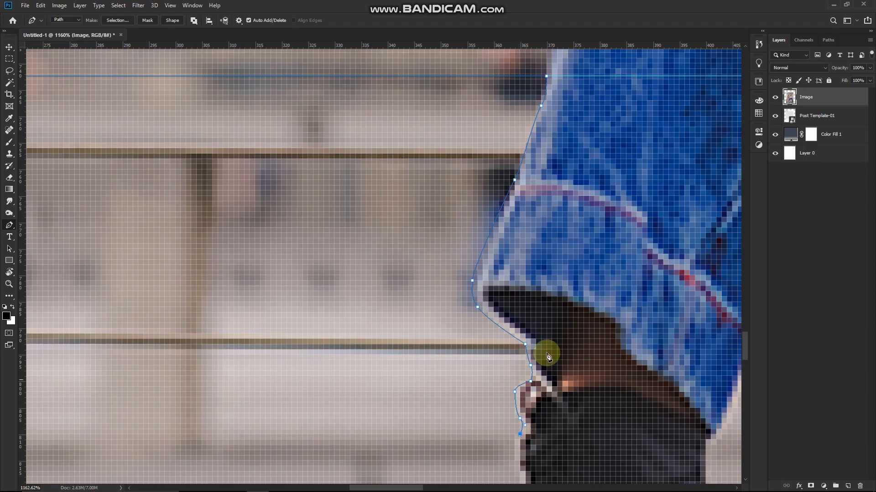
Step: Trace the laced front of the left shoe down to its toe cap
scroll(548, 354, down, 8)
scroll(538, 436, up, 10)
drag(531, 370, 525, 431)
scroll(570, 350, down, 8)
scroll(570, 279, up, 9)
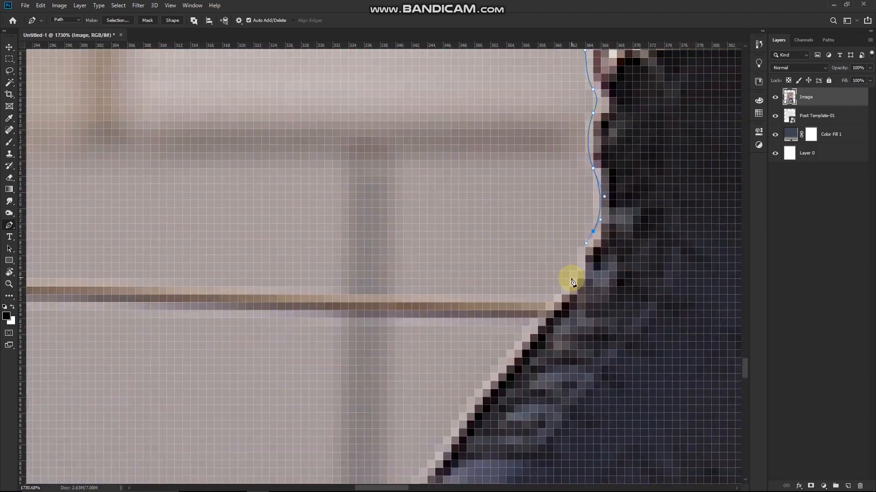
click(557, 307)
scroll(556, 307, down, 8)
scroll(523, 357, up, 7)
drag(504, 376, 456, 412)
Step: Carry the path around the left shoe's toe and along the front part of its sole, ending on a corner anchor
scroll(416, 430, down, 3)
scroll(406, 438, down, 3)
scroll(458, 401, up, 6)
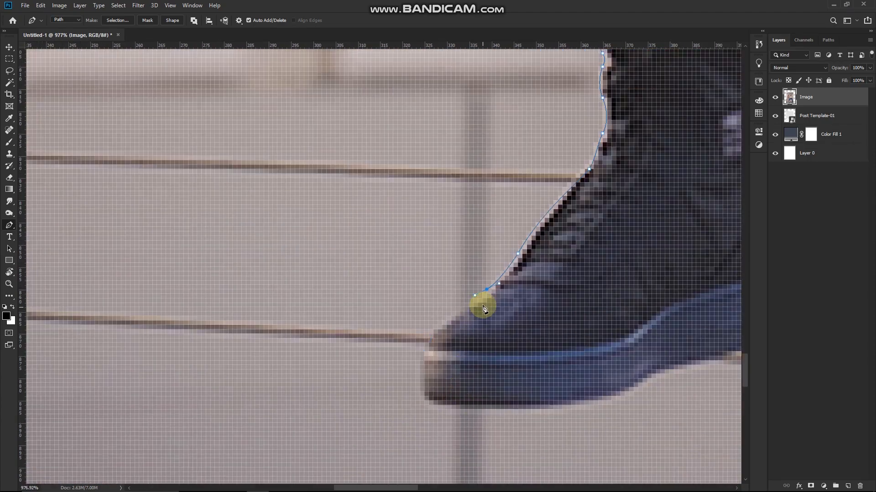
drag(429, 348, 433, 360)
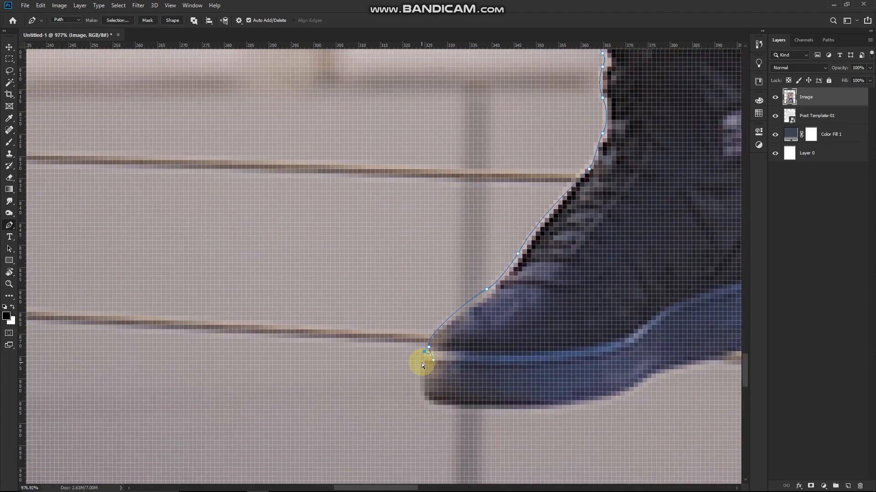
click(419, 391)
drag(446, 405, 472, 406)
drag(611, 400, 672, 389)
alt+click(611, 400)
Step: Trace the rear part of the left shoe's sole and round the bottom of the heel
scroll(611, 402, down, 4)
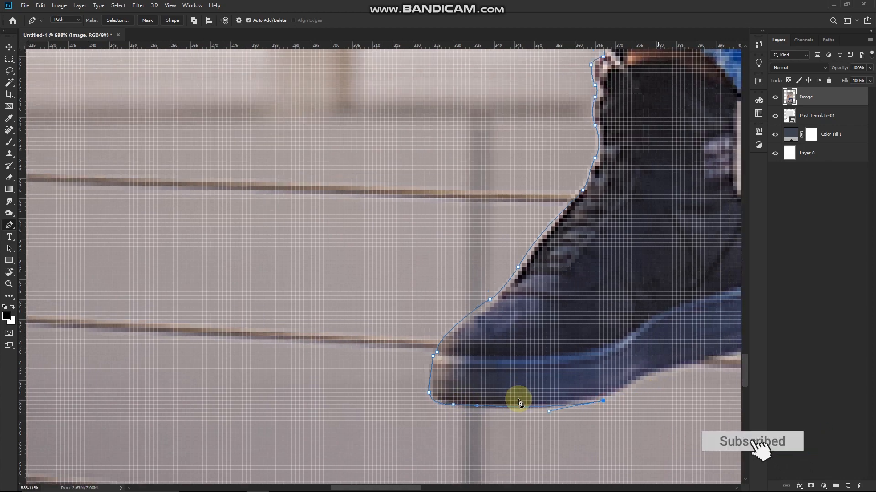
scroll(587, 382, up, 6)
drag(575, 375, 624, 364)
scroll(623, 363, down, 4)
scroll(698, 358, up, 5)
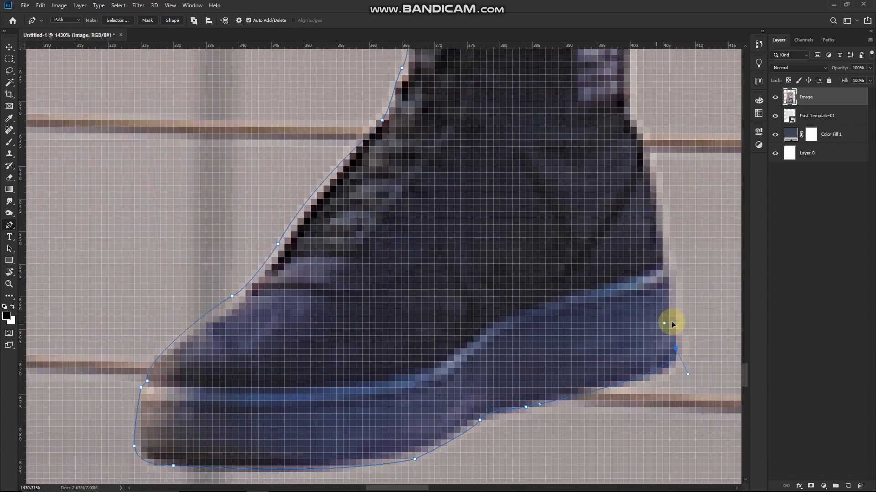
drag(671, 322, 678, 323)
Step: Trace the back of the left shoe from the heel up to the trouser cuff
scroll(667, 331, down, 5)
scroll(670, 255, up, 4)
drag(634, 170, 624, 173)
scroll(620, 205, down, 5)
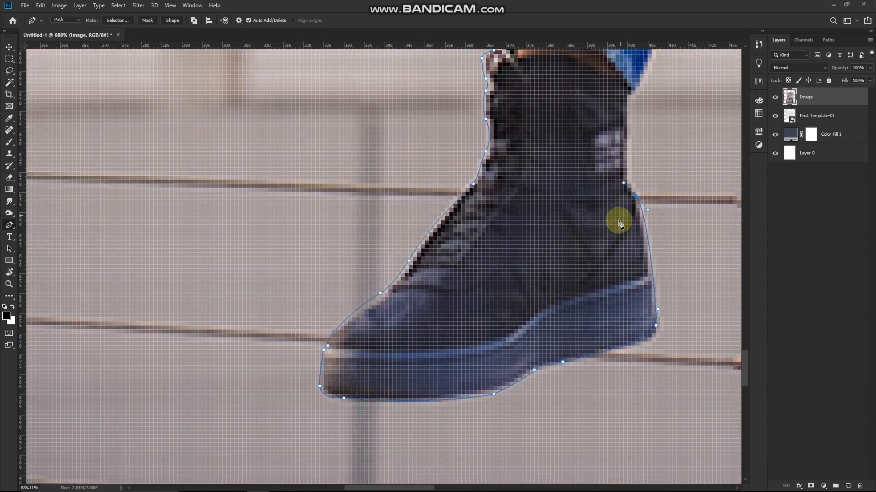
scroll(635, 164, up, 5)
click(594, 177)
Step: Trace the inner edge of the left trouser leg from the cuff back up to the lower guide
scroll(593, 177, down, 5)
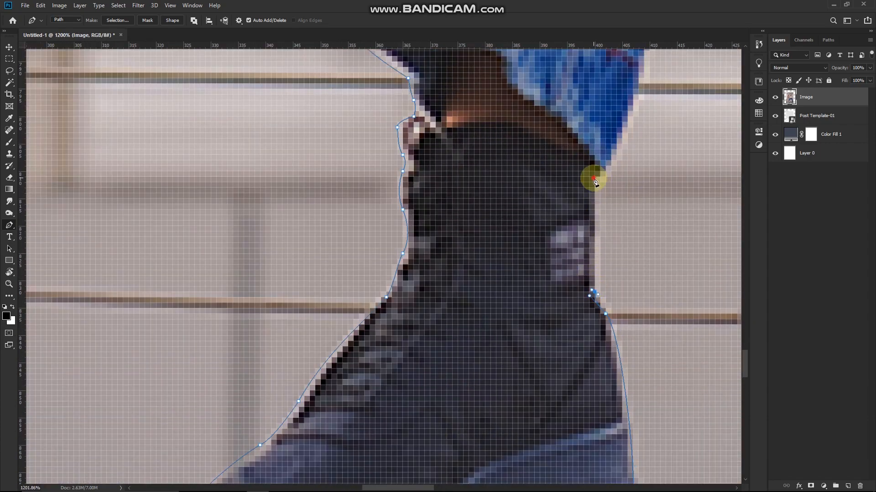
scroll(561, 223, up, 5)
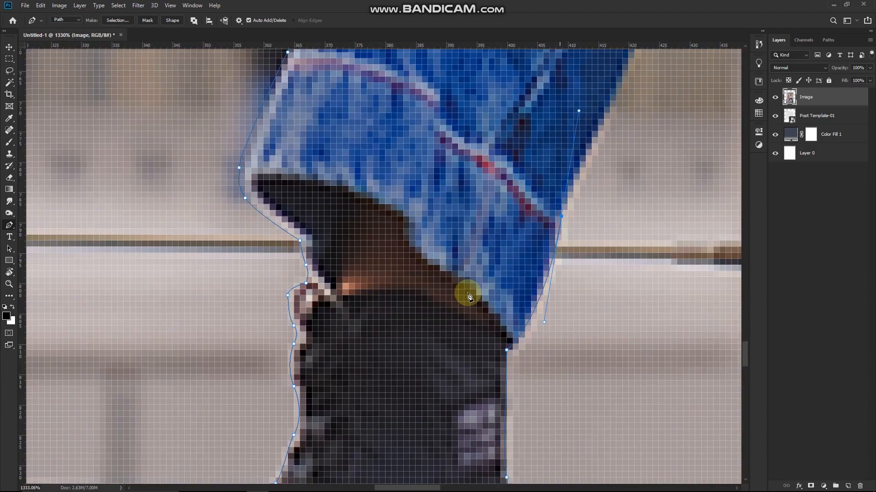
scroll(542, 208, down, 2)
alt+click(528, 242)
drag(542, 209, 546, 207)
scroll(546, 205, down, 4)
scroll(576, 137, up, 5)
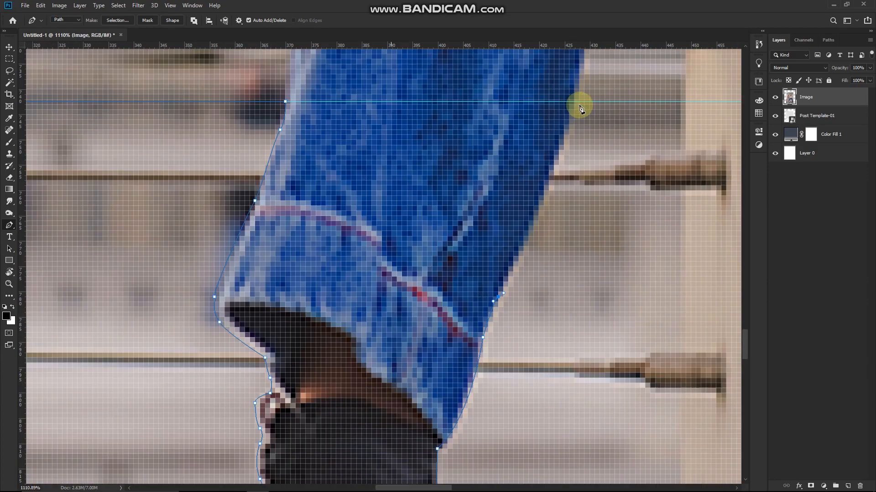
drag(574, 103, 574, 88)
Step: Run the path along the guide to the right trouser leg and trace that leg's inner edge down to the cuff's tip
scroll(451, 167, down, 4)
scroll(407, 195, down, 3)
scroll(672, 162, up, 6)
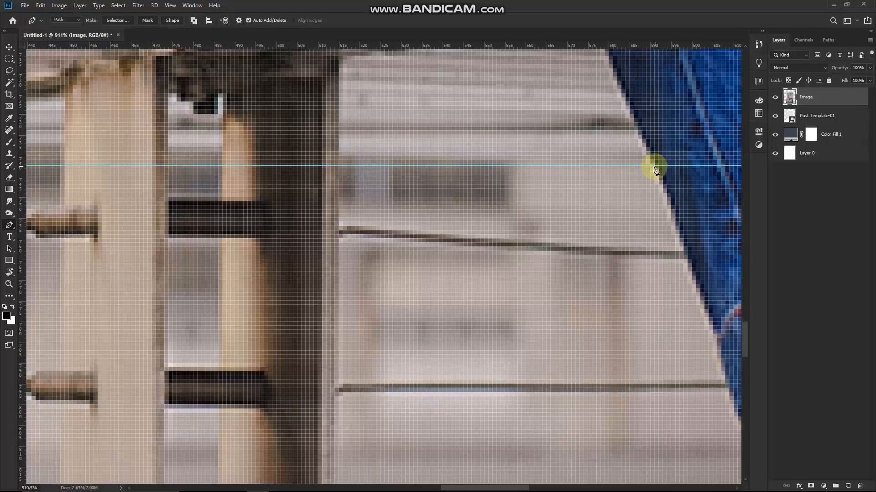
click(649, 166)
key(ctrl+z)
scroll(651, 182, down, 3)
scroll(274, 175, up, 2)
scroll(557, 174, down, 4)
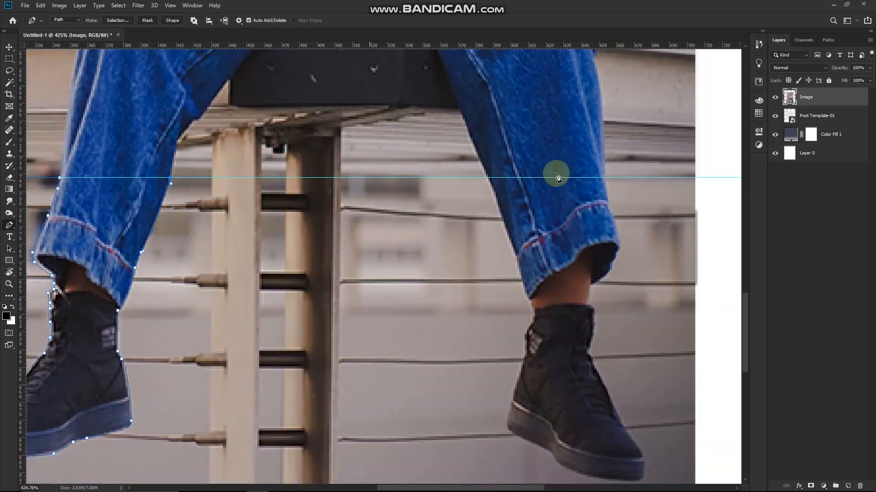
scroll(479, 174, up, 4)
scroll(480, 179, down, 2)
scroll(480, 179, up, 4)
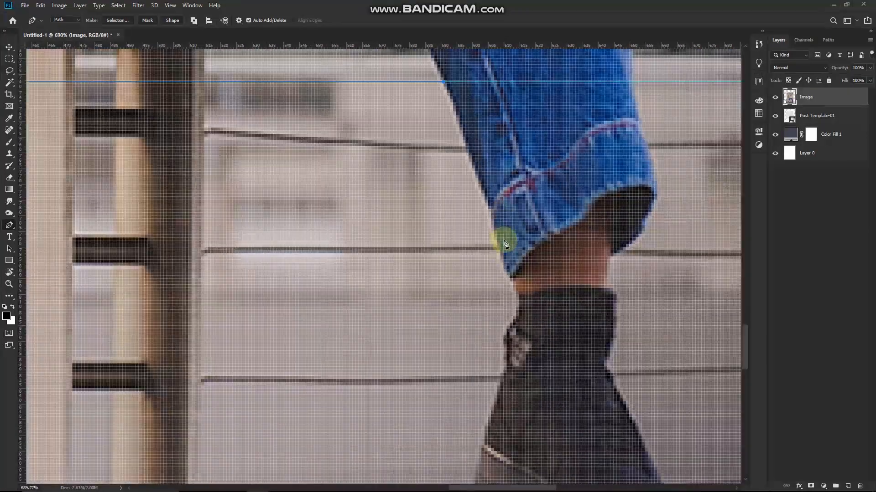
click(507, 275)
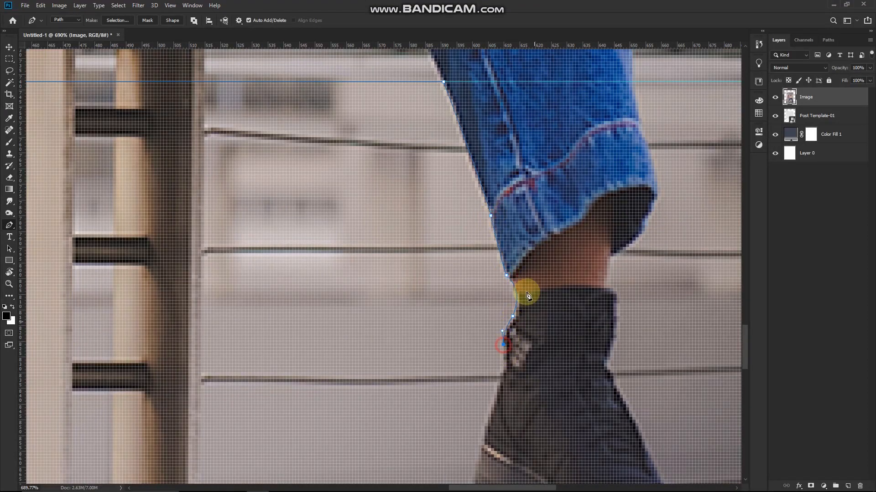
Step: Trace the back of the right shoe from the ankle down around the heel, placing a corner anchor at the sole
scroll(524, 293, down, 1)
drag(518, 266, 504, 286)
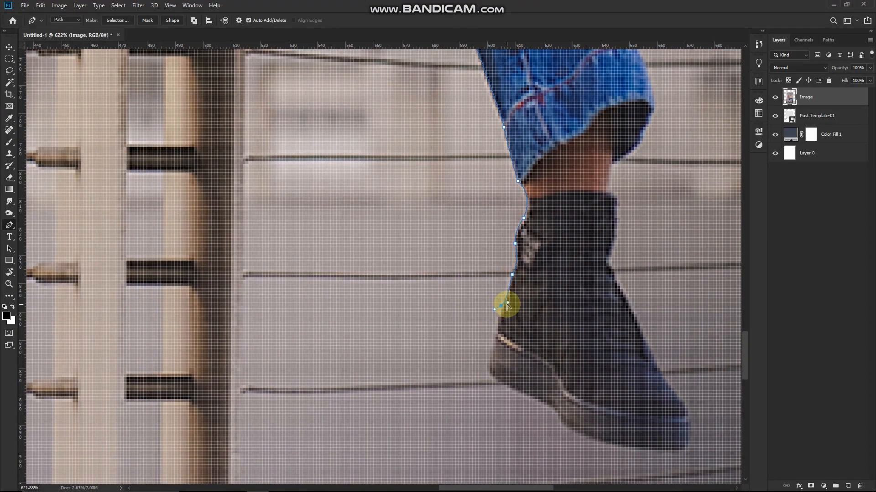
alt+click(501, 306)
drag(494, 374, 504, 387)
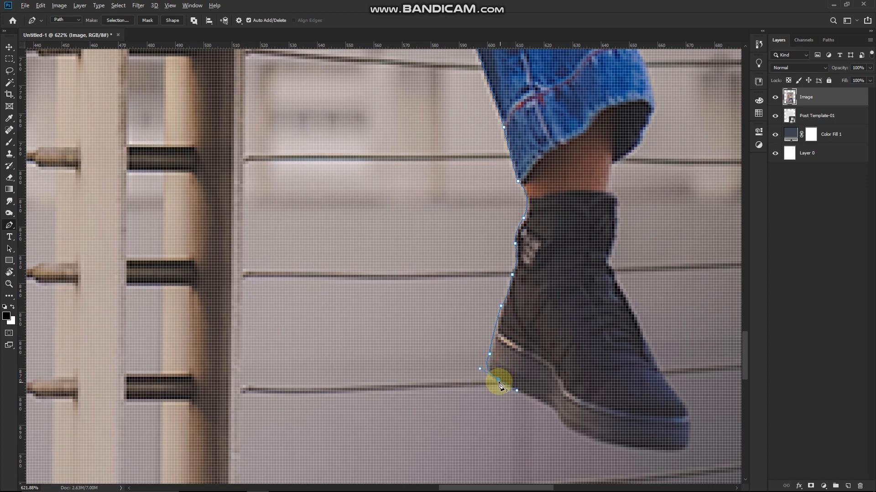
alt+click(499, 381)
Step: Trace the right shoe's sole from the heel to the tip of the toe, undoing the misplaced anchors
mouse_move(654, 453)
mouse_down()
mouse_move(748, 453)
mouse_move(668, 454)
mouse_up()
alt+click(589, 450)
drag(623, 433, 615, 397)
alt+click(623, 433)
key(ctrl+z)
key(ctrl+z)
key(ctrl+z)
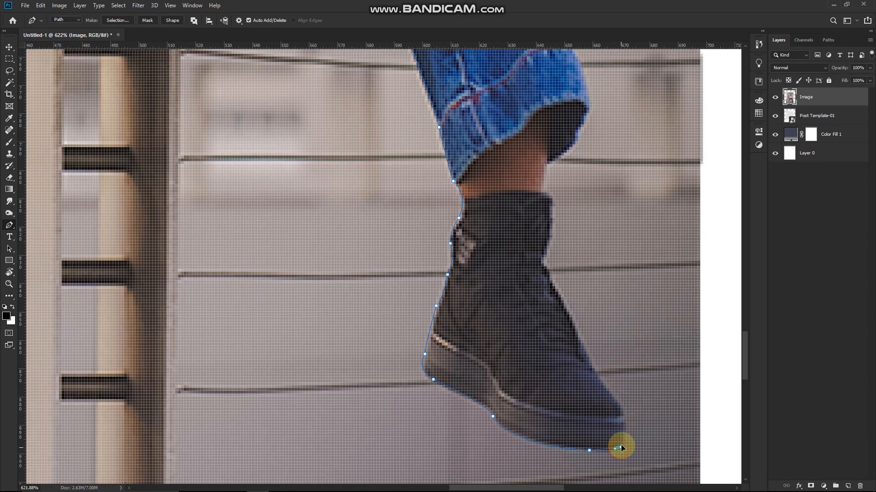
drag(620, 445, 622, 443)
Step: Continue the path over the right shoe's toe and up its lower front edge, undoing the misplaced curve
drag(626, 427, 619, 380)
key(ctrl+z)
scroll(628, 445, up, 8)
drag(585, 329, 580, 295)
Step: Trace the upper front and collar of the right shoe, then the bare ankle up to the trouser cuff
scroll(599, 340, down, 6)
scroll(631, 331, up, 4)
drag(537, 217, 529, 177)
scroll(521, 306, down, 4)
scroll(514, 178, up, 3)
drag(543, 221, 540, 164)
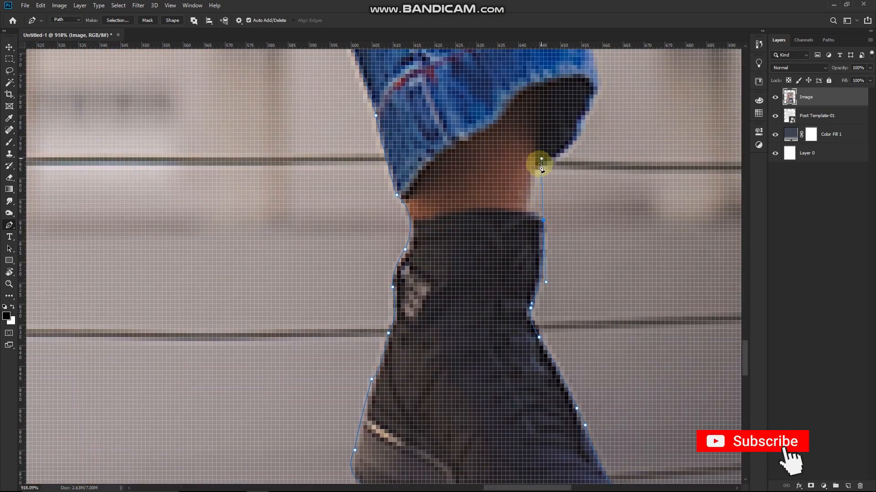
drag(529, 212, 534, 177)
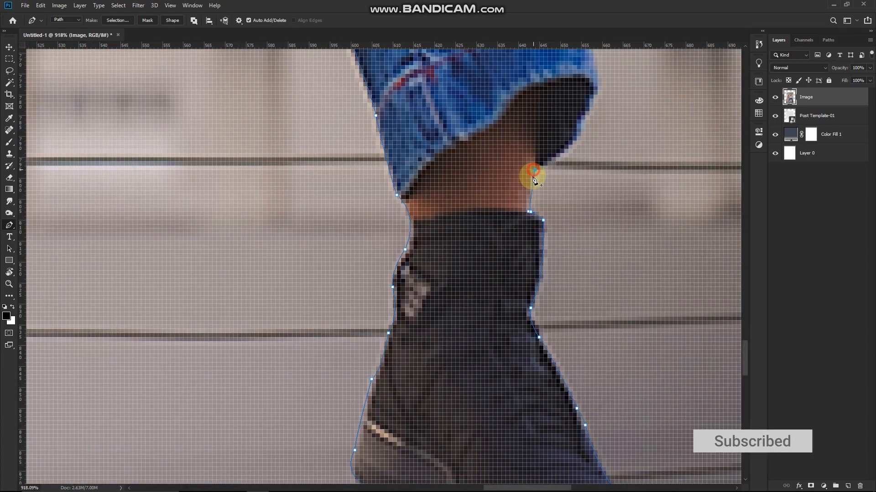
Step: Curve the path around the dark cuff opening to its outer corner, removing the forward handle and undoing the misplaced anchor
scroll(534, 180, down, 3)
scroll(573, 248, up, 2)
drag(574, 249, 592, 186)
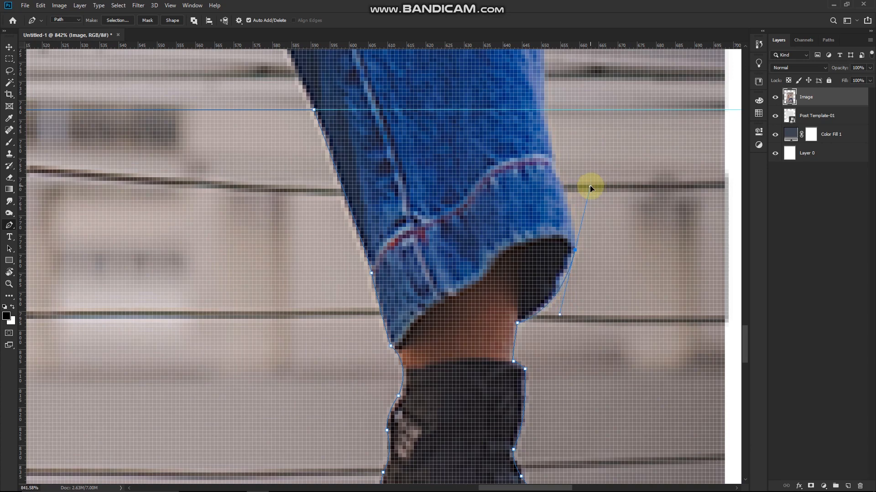
click(552, 169)
key(ctrl+z)
alt+click(575, 249)
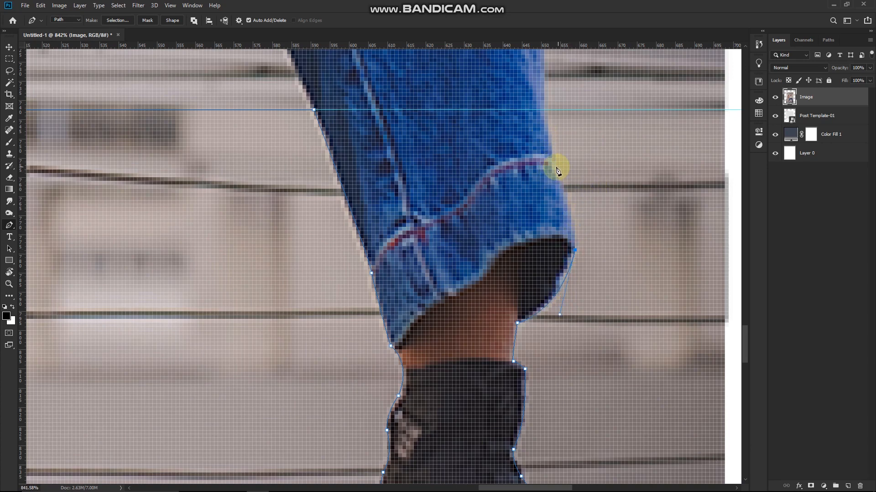
Step: Trace the cuff's outer edge past the seam and up to the horizontal guide, redoing the misplaced curve with extra anchors
click(552, 169)
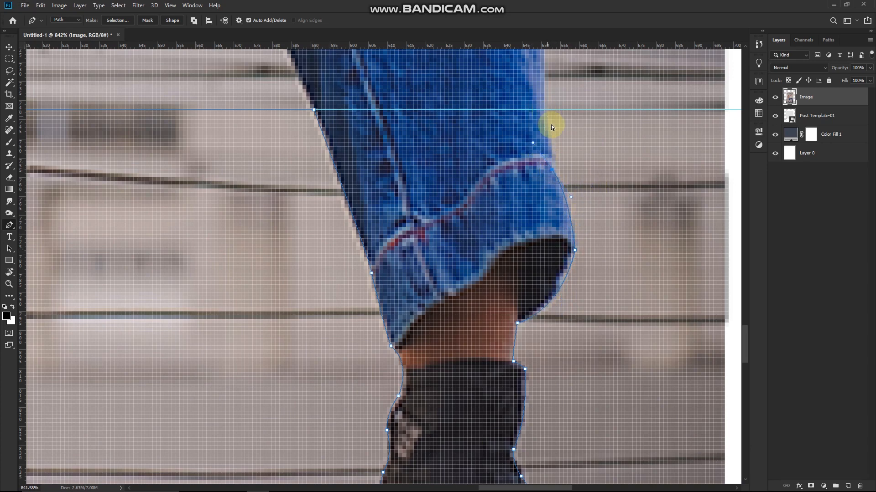
key(ctrl+z)
click(566, 194)
click(552, 161)
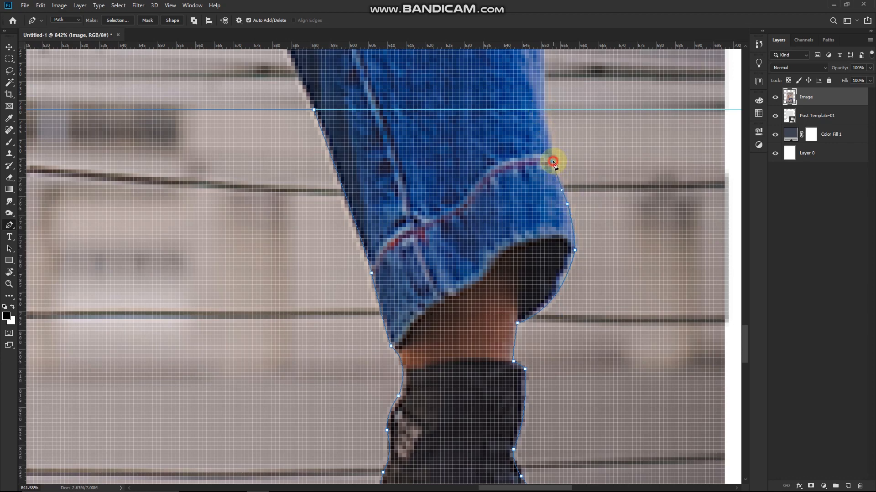
click(547, 114)
Step: Extend the path along the guide to the photo's right edge, around its lower corners, and close it at the starting anchor
scroll(549, 114, down, 5)
scroll(606, 137, up, 6)
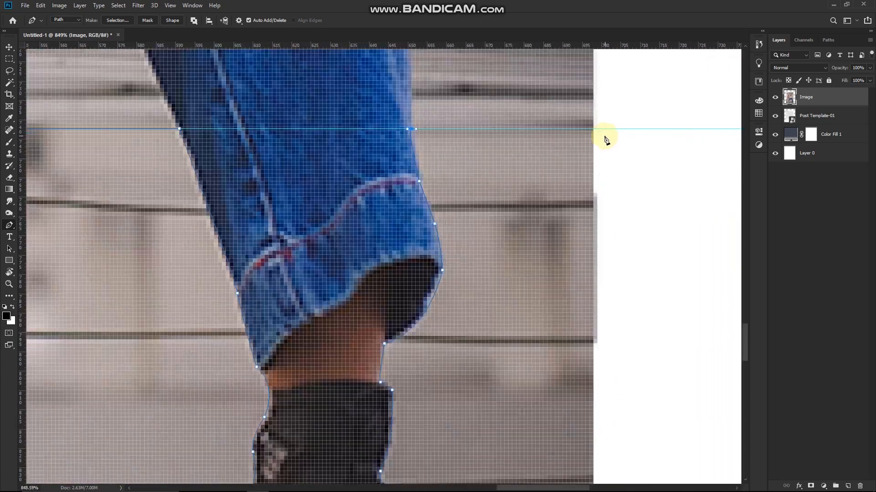
scroll(591, 130, down, 6)
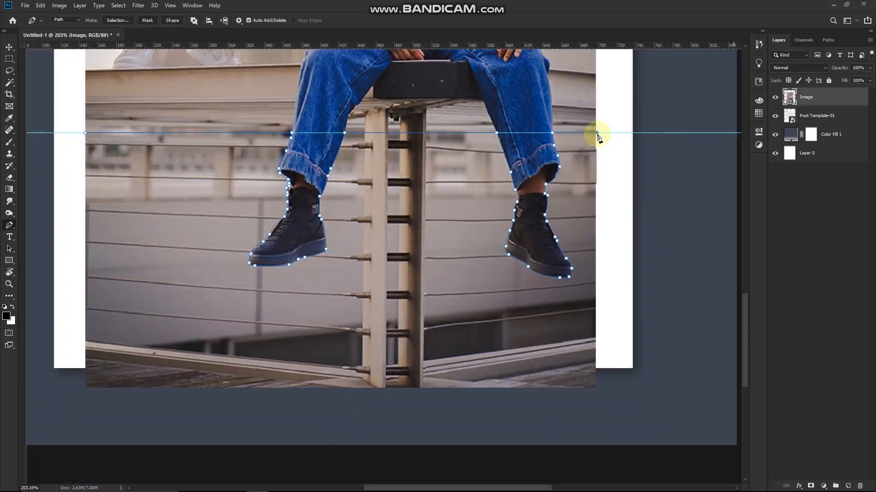
scroll(605, 287, up, 6)
scroll(605, 289, down, 5)
scroll(121, 308, up, 6)
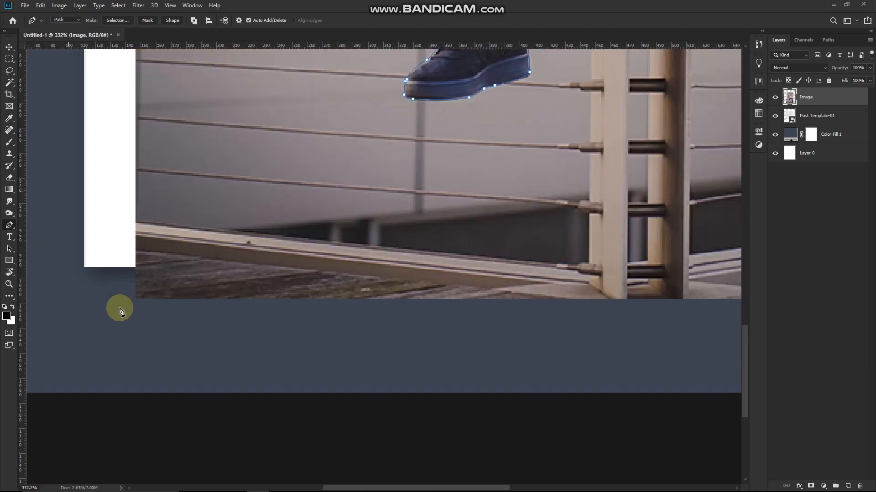
click(144, 296)
scroll(162, 293, down, 6)
scroll(158, 126, up, 6)
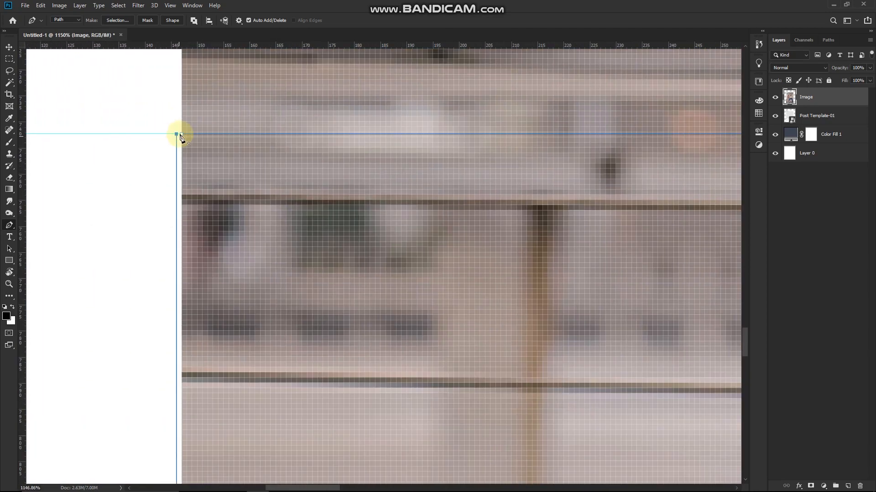
Step: Convert the closed path into a selection and delete the photo area inside it
scroll(181, 133, down, 7)
scroll(386, 451, up, 1)
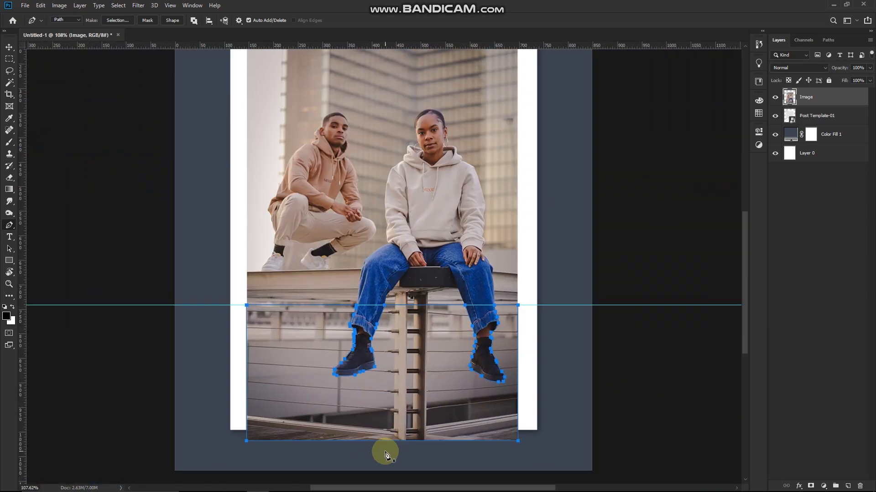
scroll(385, 454, down, 1)
scroll(386, 451, up, 1)
scroll(381, 453, down, 1)
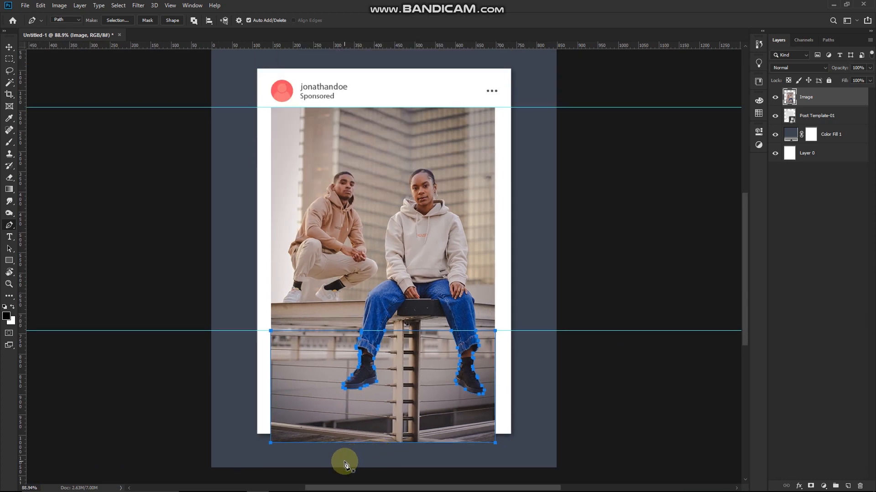
scroll(344, 464, up, 1)
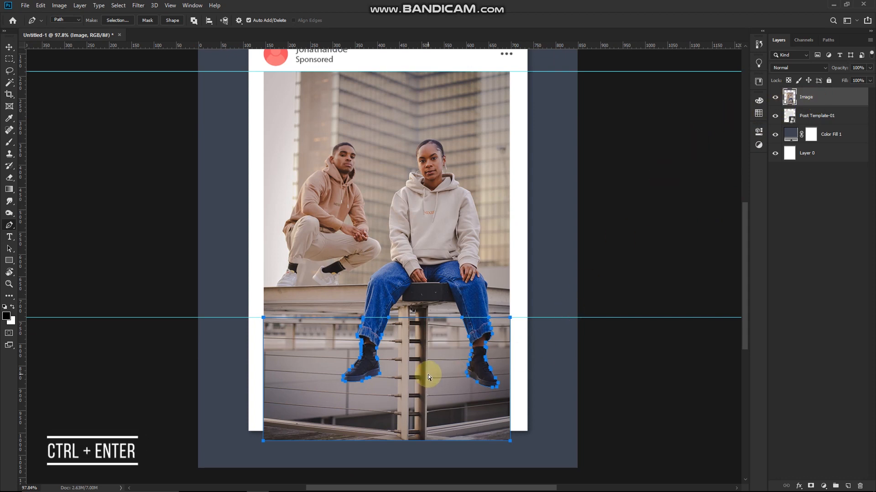
key(ctrl+Return)
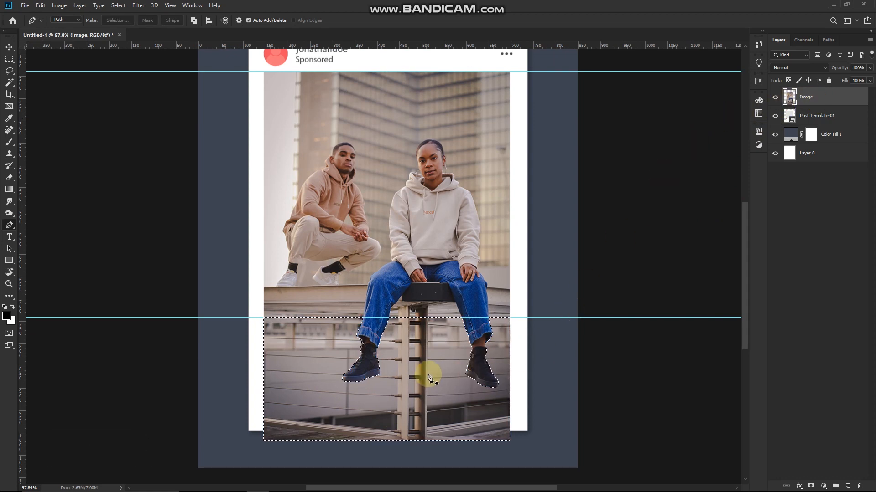
key(Delete)
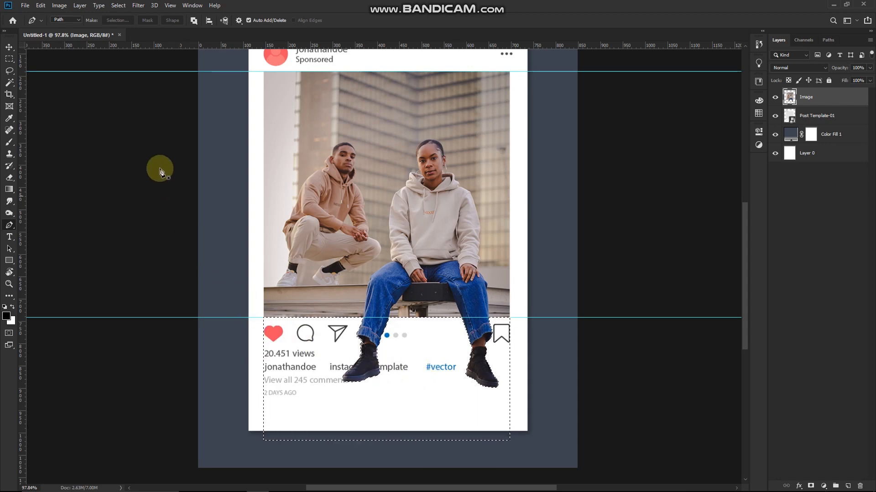
Step: Deselect the deleted area and clear all guides from the canvas
click(118, 5)
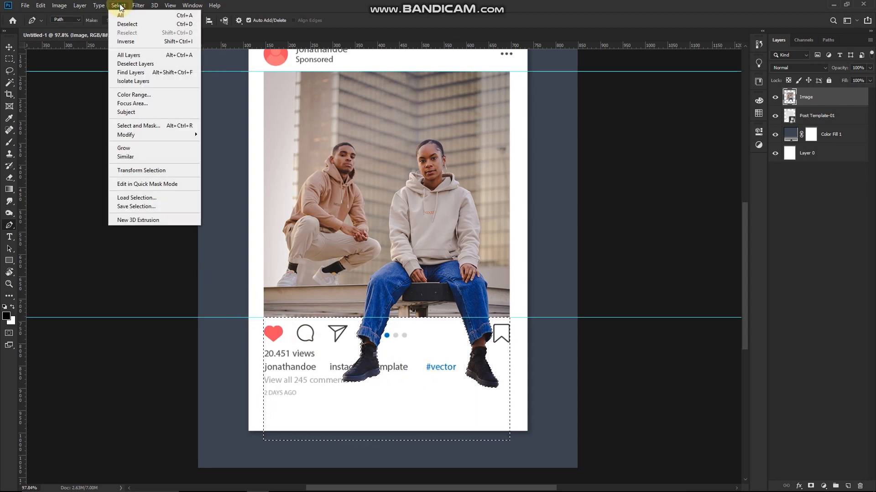
click(127, 23)
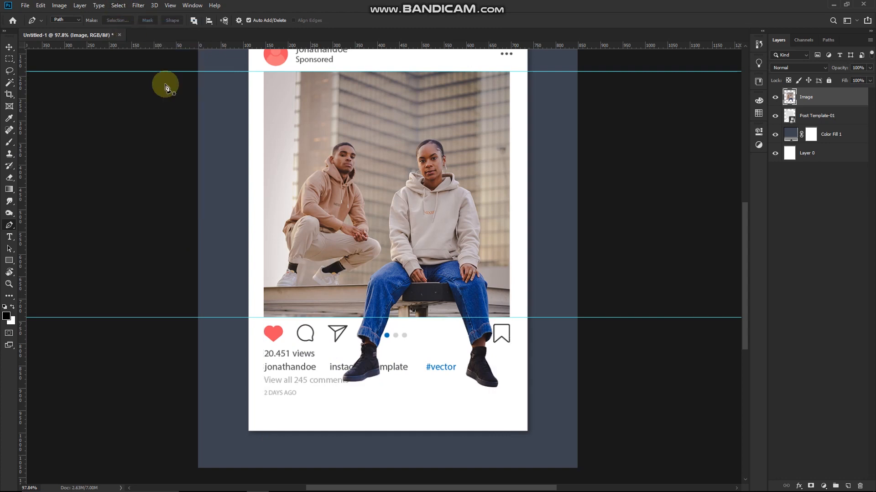
scroll(365, 384, down, 3)
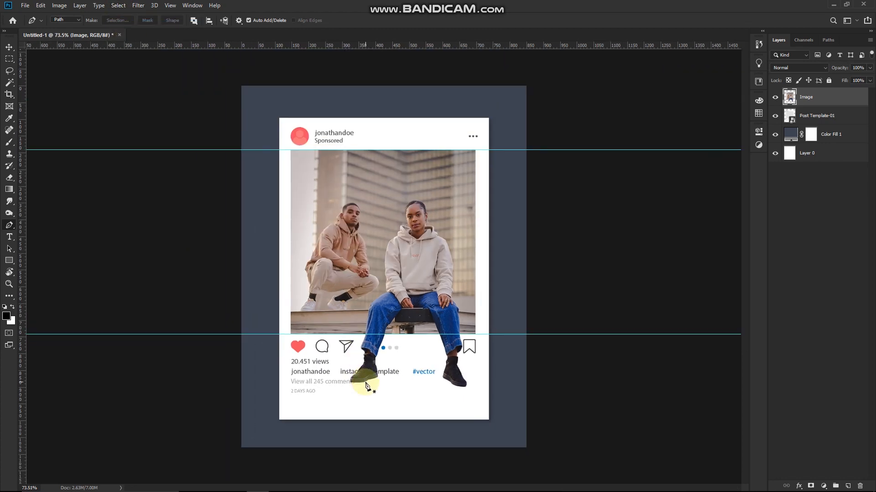
scroll(366, 386, up, 1)
scroll(366, 386, down, 1)
scroll(366, 387, up, 1)
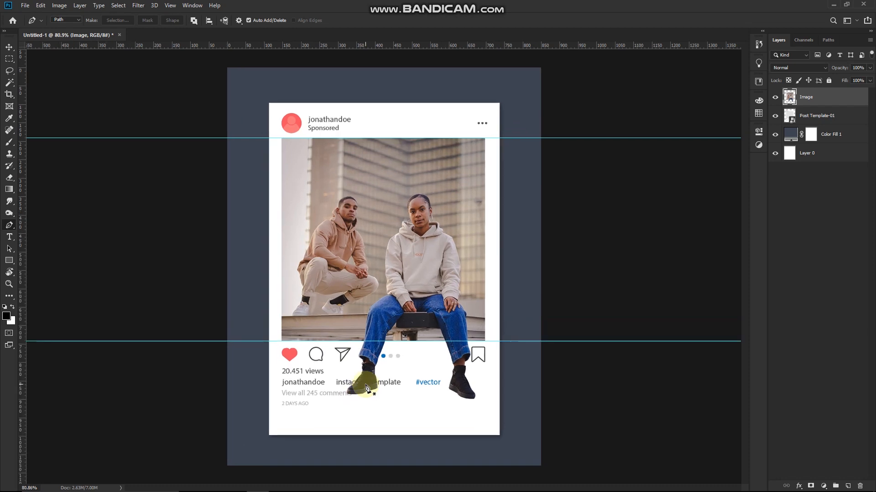
click(170, 6)
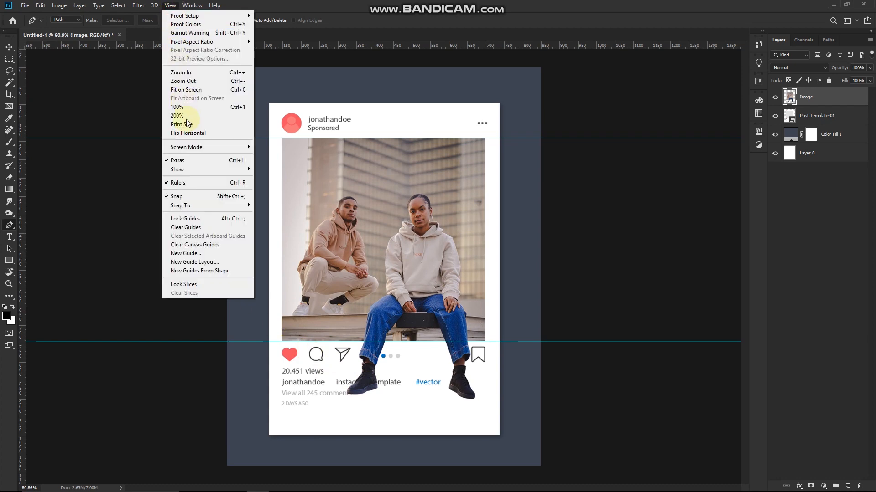
click(197, 228)
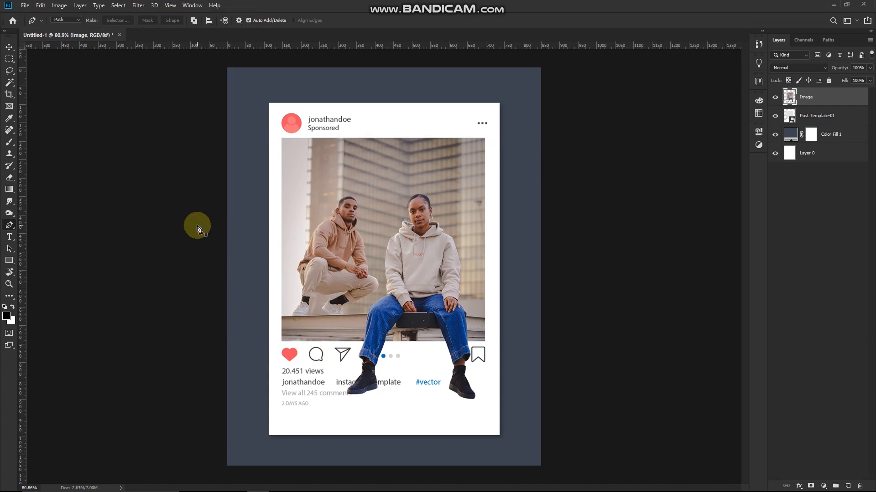
Step: Add a new empty layer and place it directly beneath the Image layer
scroll(414, 315, down, 1)
scroll(414, 315, up, 1)
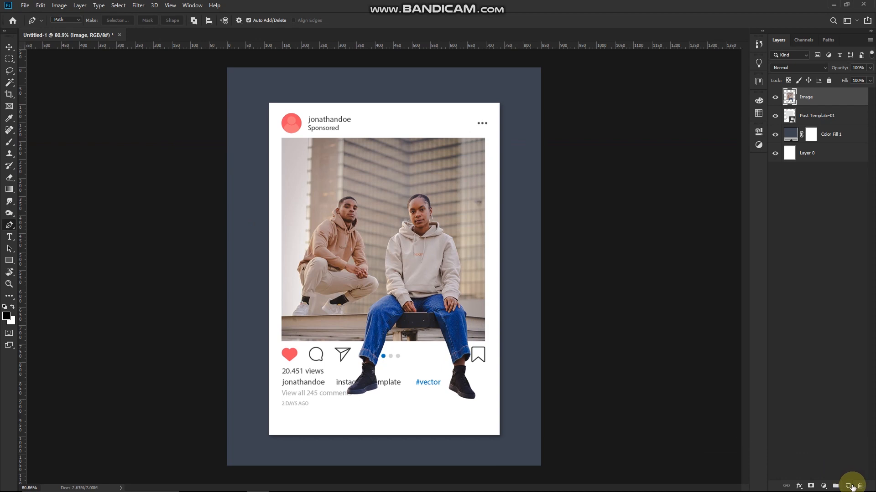
click(851, 487)
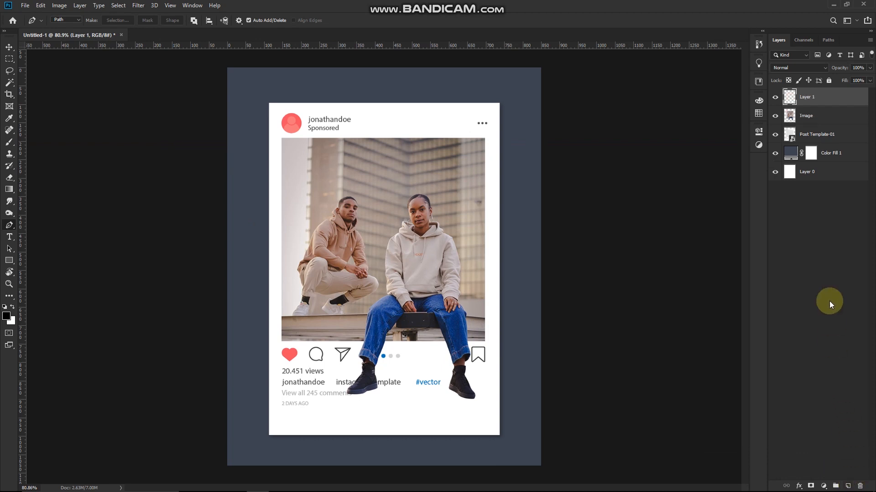
drag(830, 94, 826, 129)
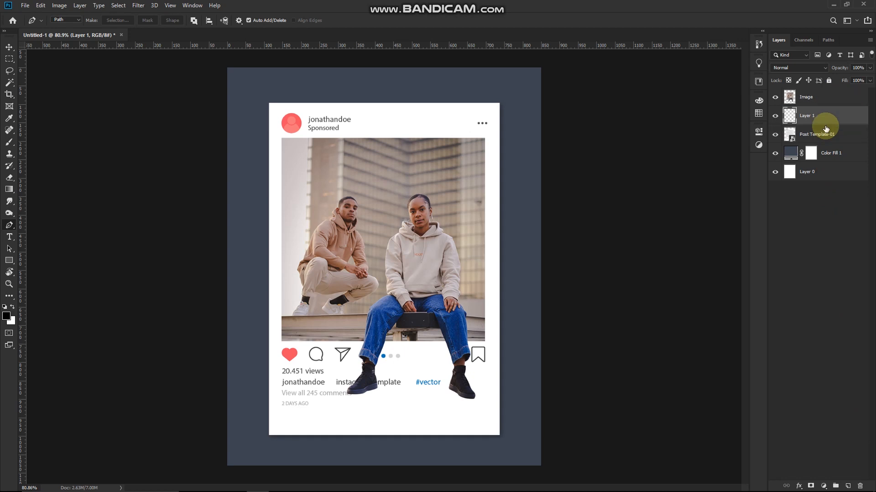
Step: Reset the Brush tool to its defaults and set its opacity to 10%
scroll(386, 414, up, 2)
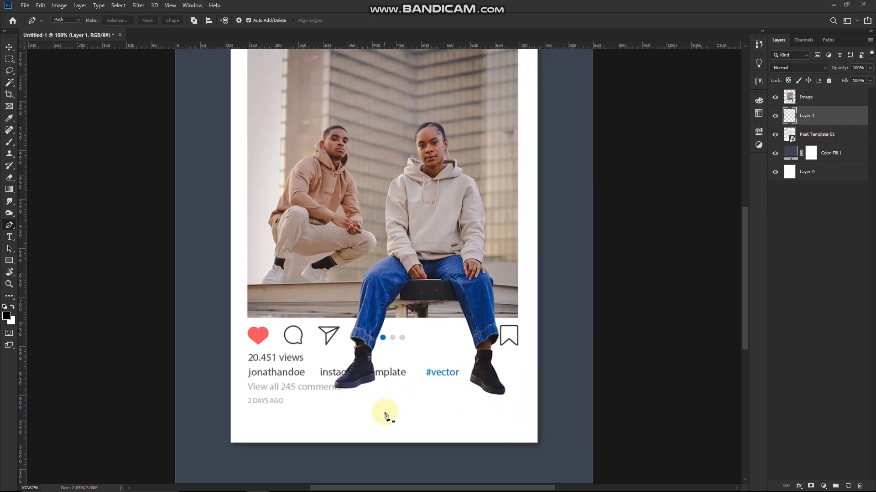
scroll(385, 414, up, 1)
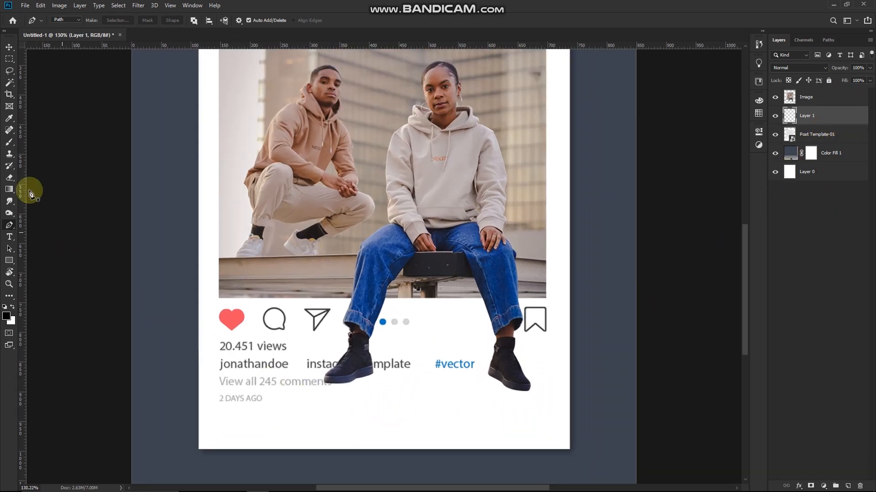
click(5, 142)
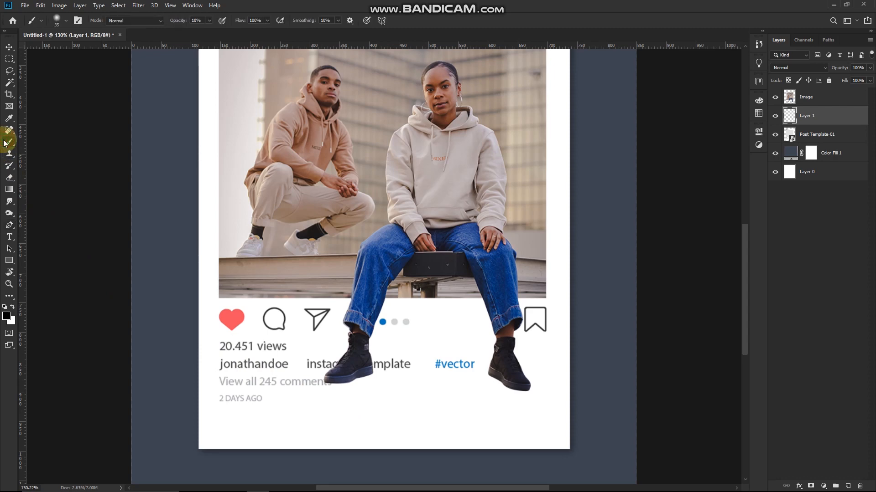
right_click(45, 22)
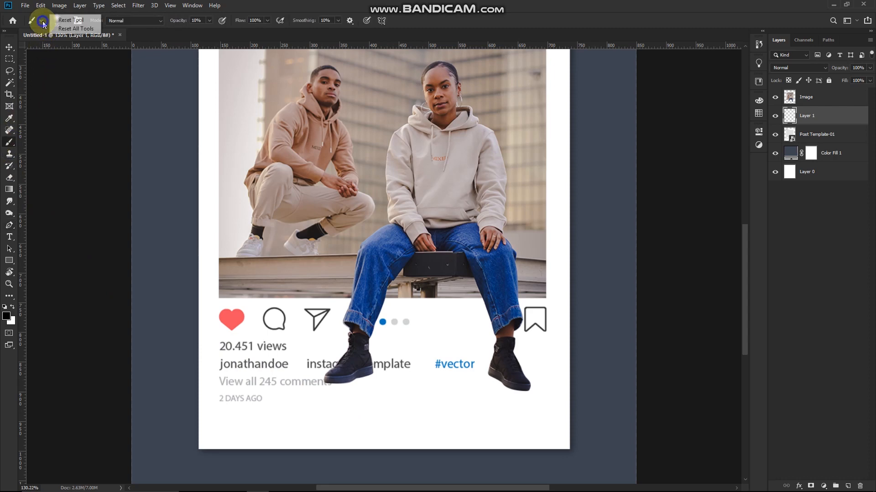
click(72, 21)
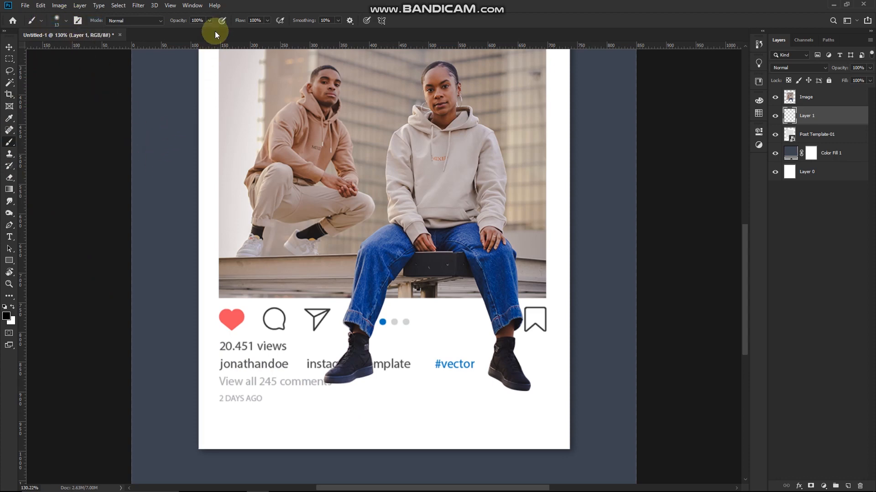
click(181, 19)
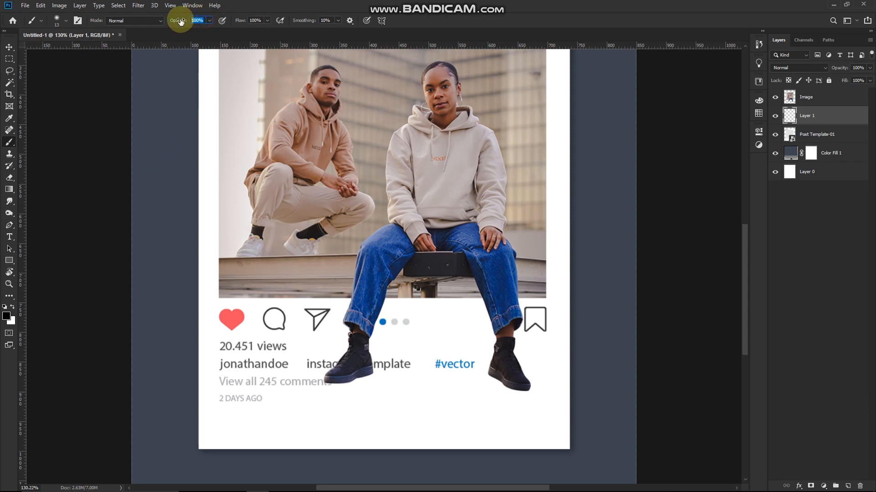
text(10)
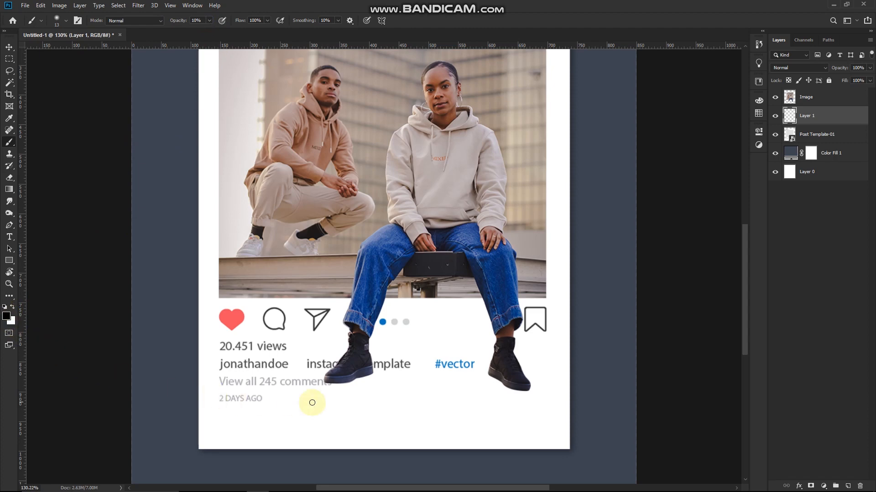
Step: Paint a soft black shadow with a size 30 brush along the left leg's inner edge and under the left shoe
scroll(353, 371, up, 1)
scroll(353, 372, up, 6)
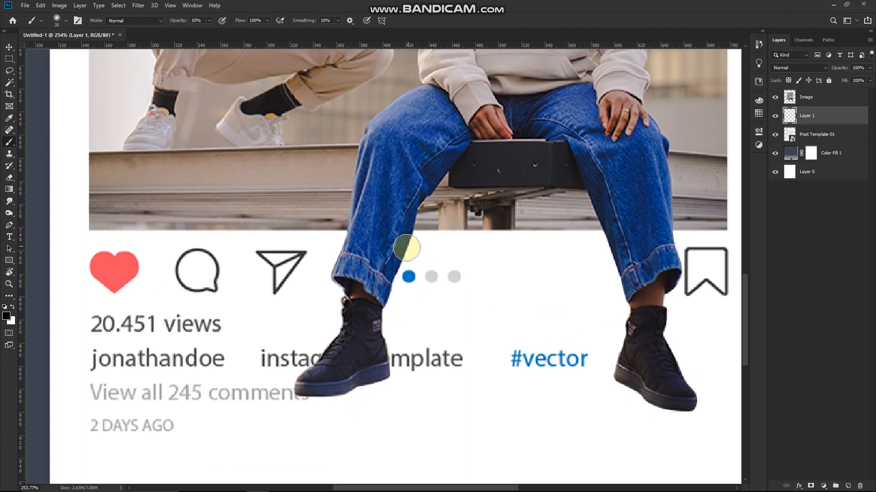
mouse_move(406, 249)
mouse_down()
mouse_move(385, 306)
mouse_move(384, 383)
mouse_move(346, 397)
mouse_move(317, 391)
mouse_move(370, 386)
mouse_move(385, 372)
mouse_move(386, 303)
mouse_move(407, 240)
mouse_move(364, 387)
mouse_move(308, 385)
mouse_move(358, 400)
mouse_up()
scroll(358, 399, down, 1)
scroll(358, 400, down, 5)
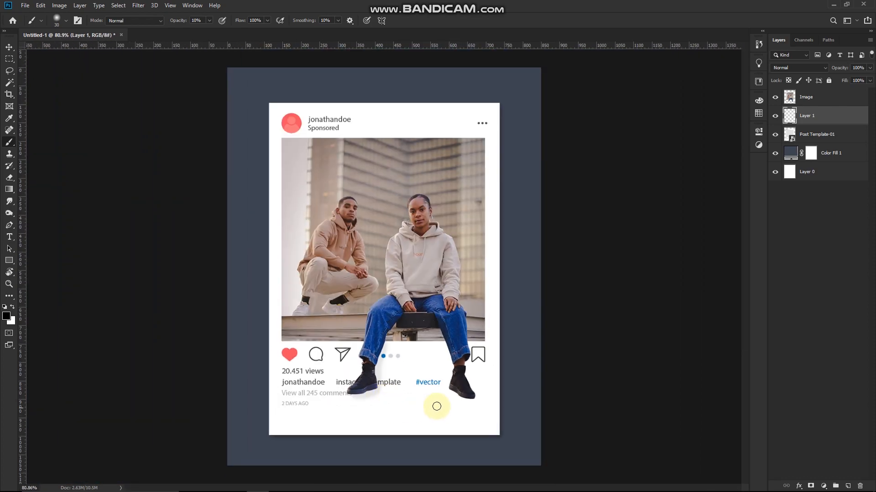
Step: Paint a matching soft shadow along the right leg's inner edge and under the right shoe, undoing and redoing the first strokes
scroll(465, 381, up, 2)
scroll(465, 381, up, 2)
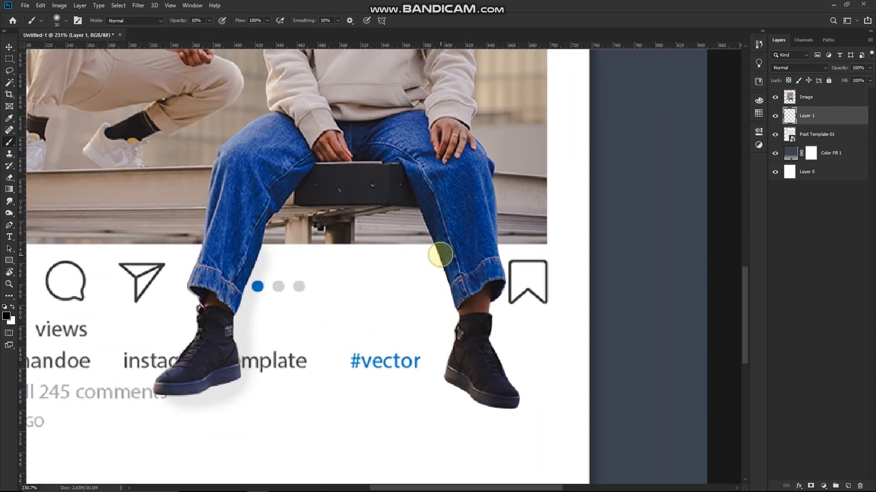
mouse_move(441, 255)
mouse_down()
mouse_move(452, 314)
mouse_move(446, 361)
mouse_move(454, 385)
mouse_move(487, 401)
mouse_up()
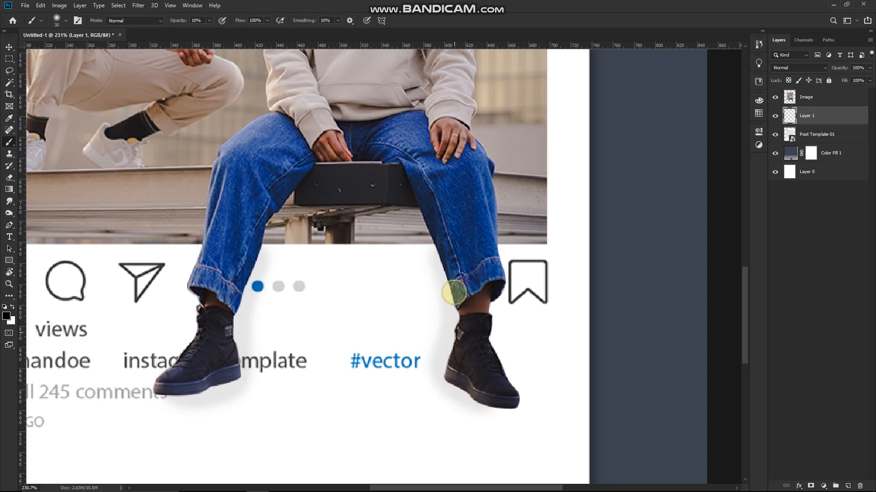
drag(440, 249, 476, 416)
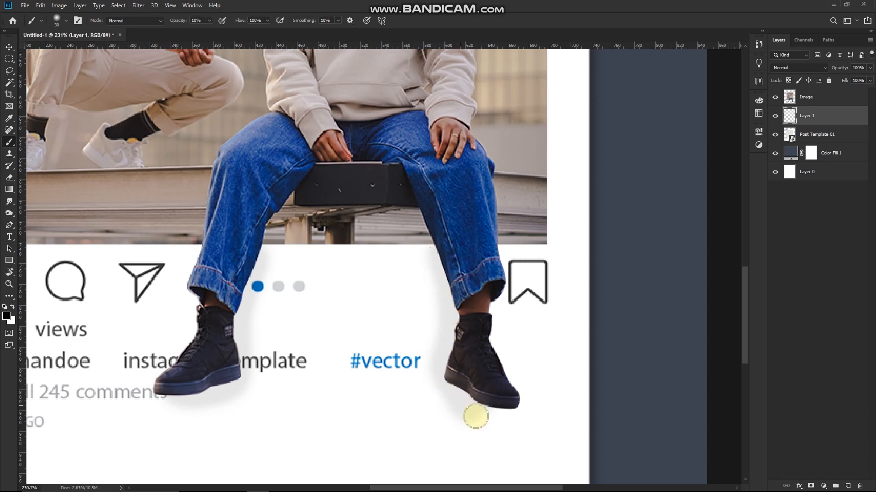
key(ctrl+z)
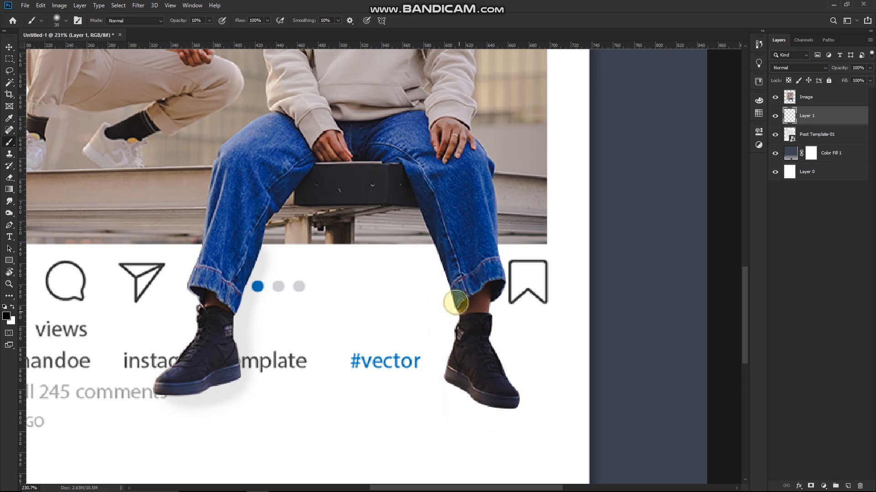
mouse_move(440, 259)
mouse_down()
mouse_move(449, 303)
mouse_move(444, 382)
mouse_move(500, 407)
mouse_up()
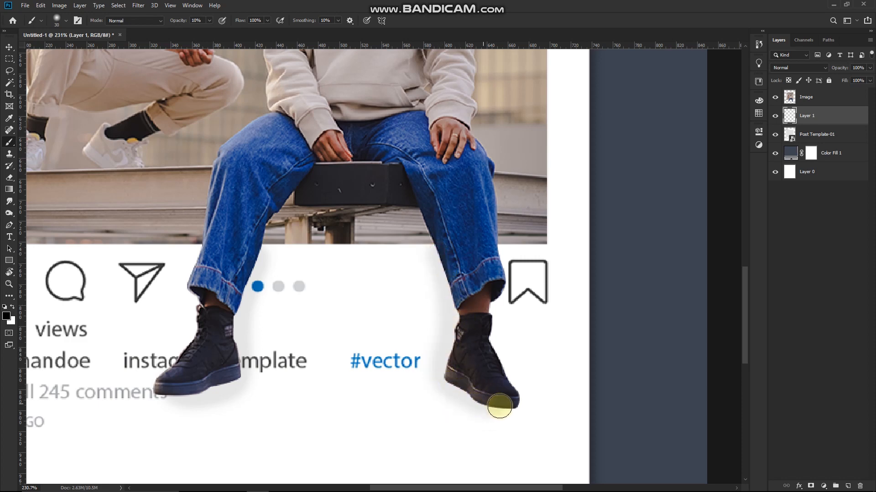
scroll(505, 405, down, 8)
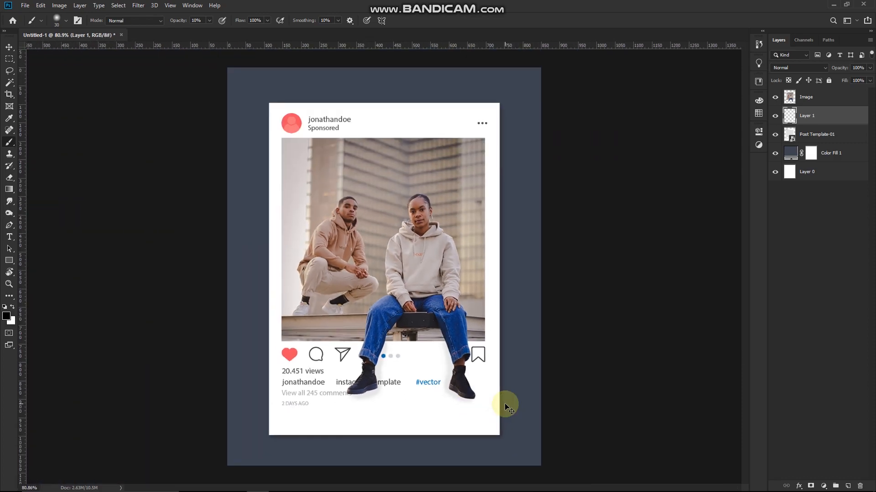
scroll(505, 404, up, 1)
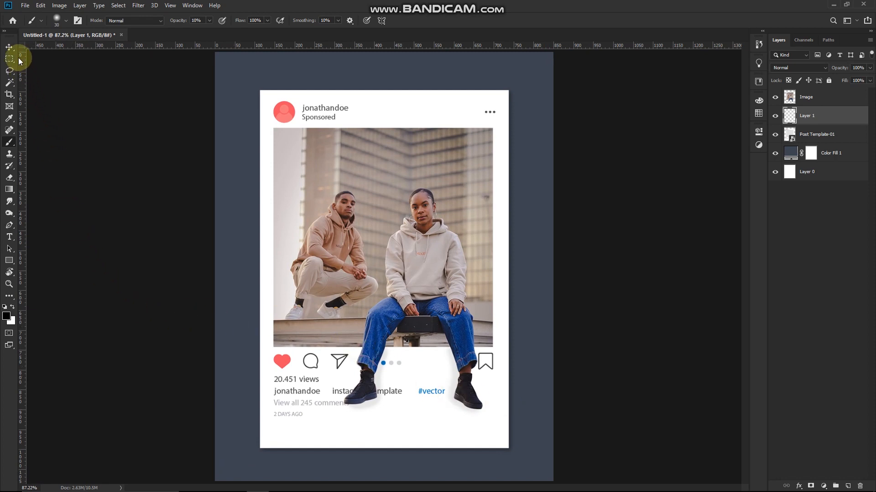
Step: Switch to the Move tool and deselect all layers
click(9, 47)
click(159, 221)
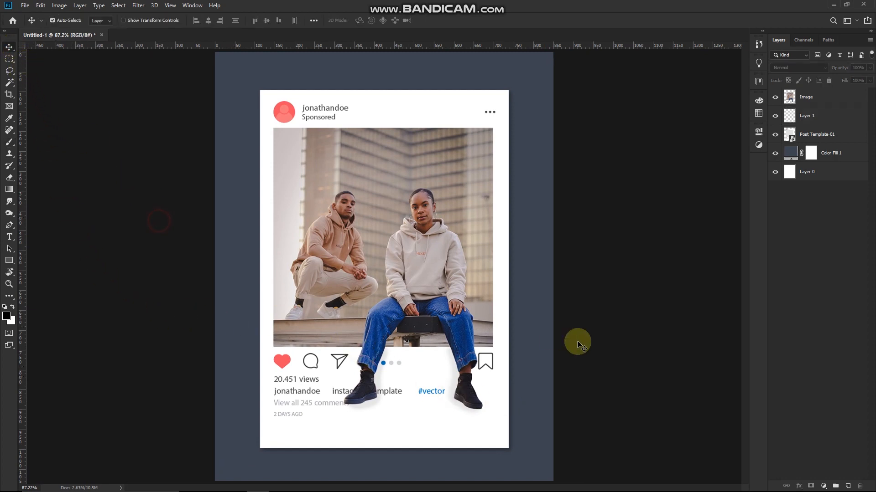
scroll(578, 346, down, 1)
scroll(578, 345, up, 1)
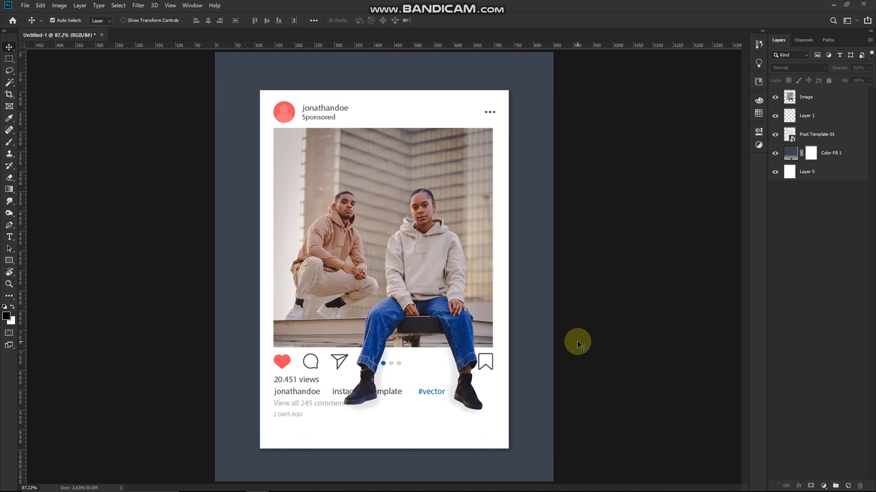